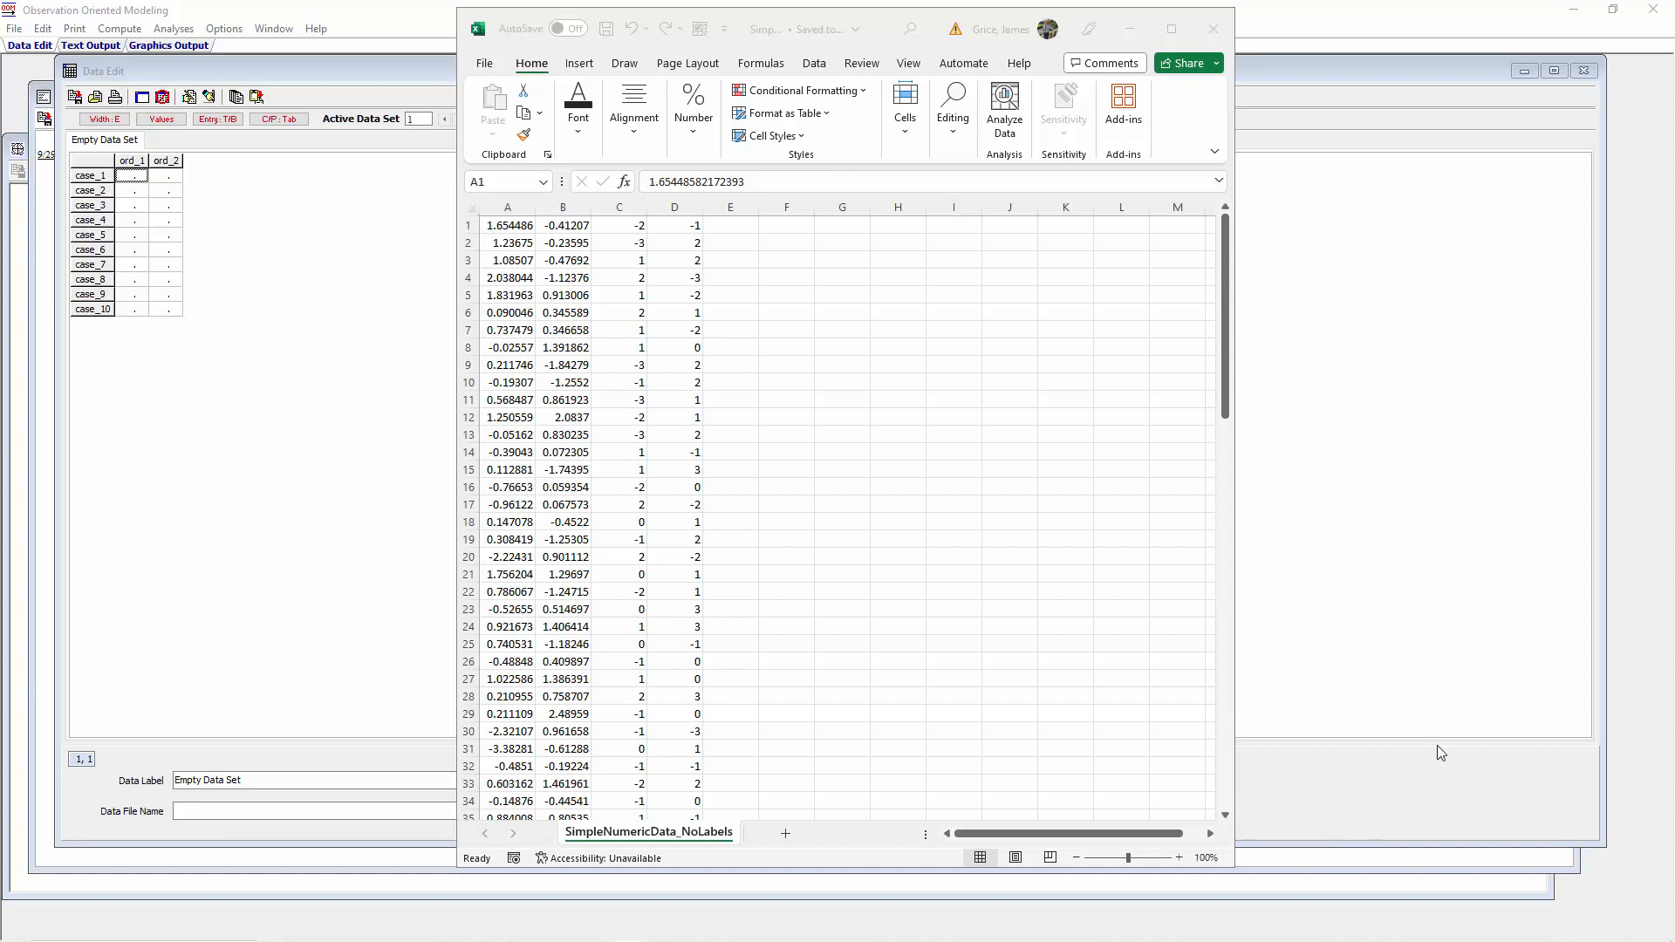
# - Review the data in SimpleNumericData_NoLabels.csv and the file formats offered for saving it, then close the workbook
pyautogui.click(1225, 384)
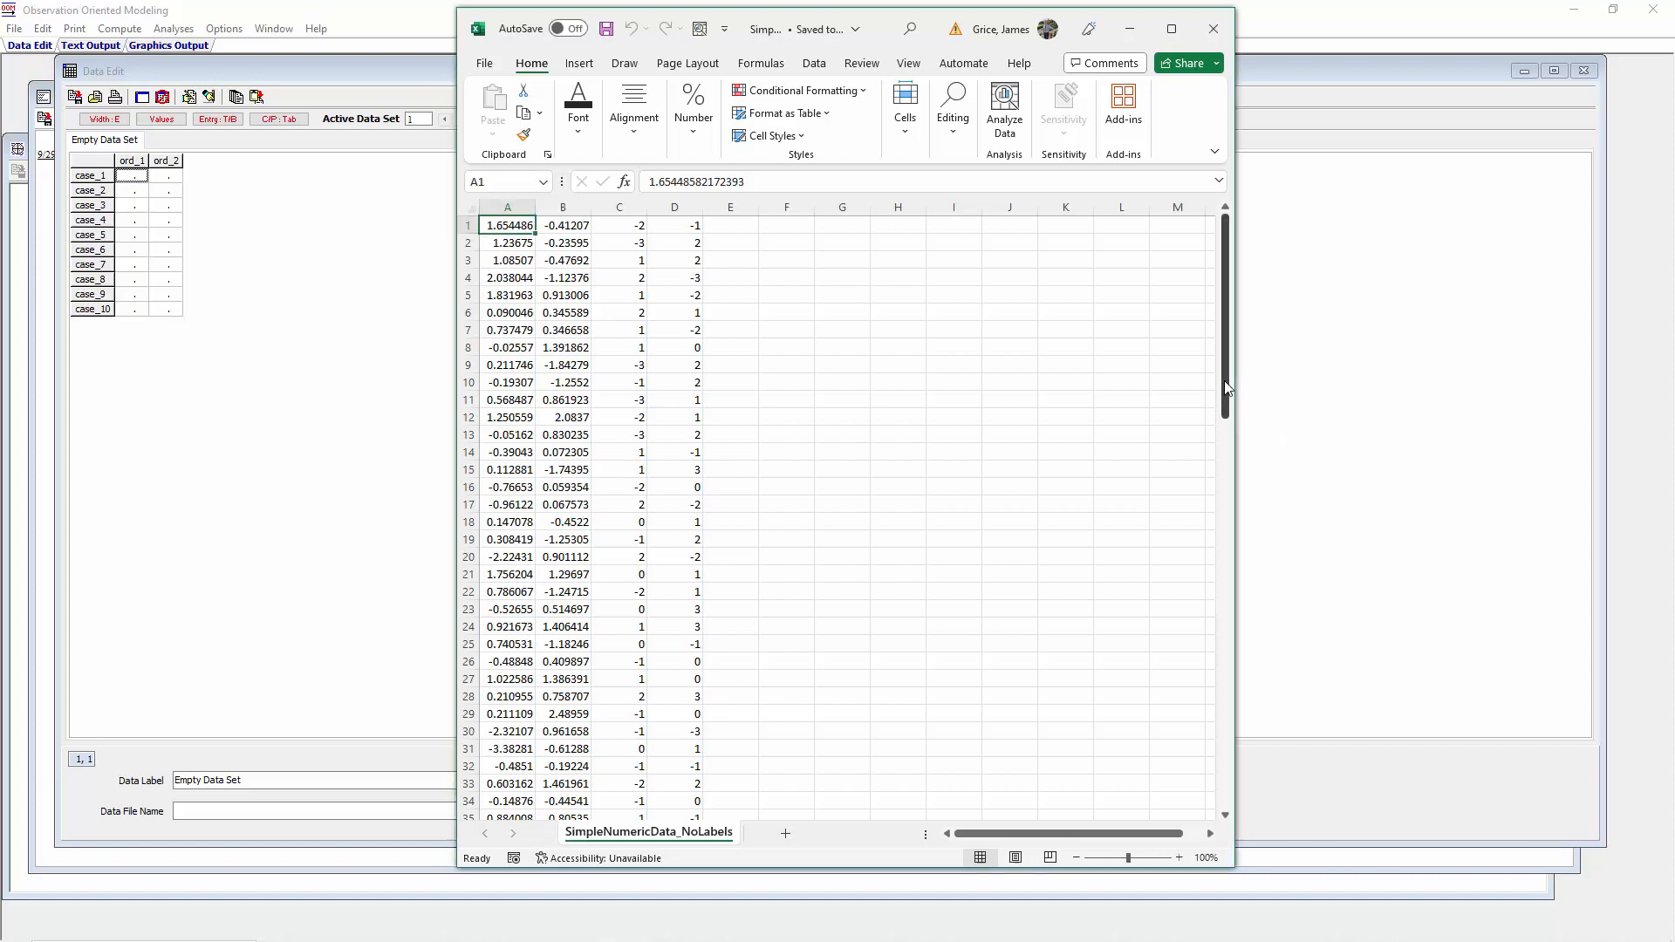
pyautogui.moveTo(1225, 388); pyautogui.dragTo(1080, 330)
pyautogui.click(486, 67)
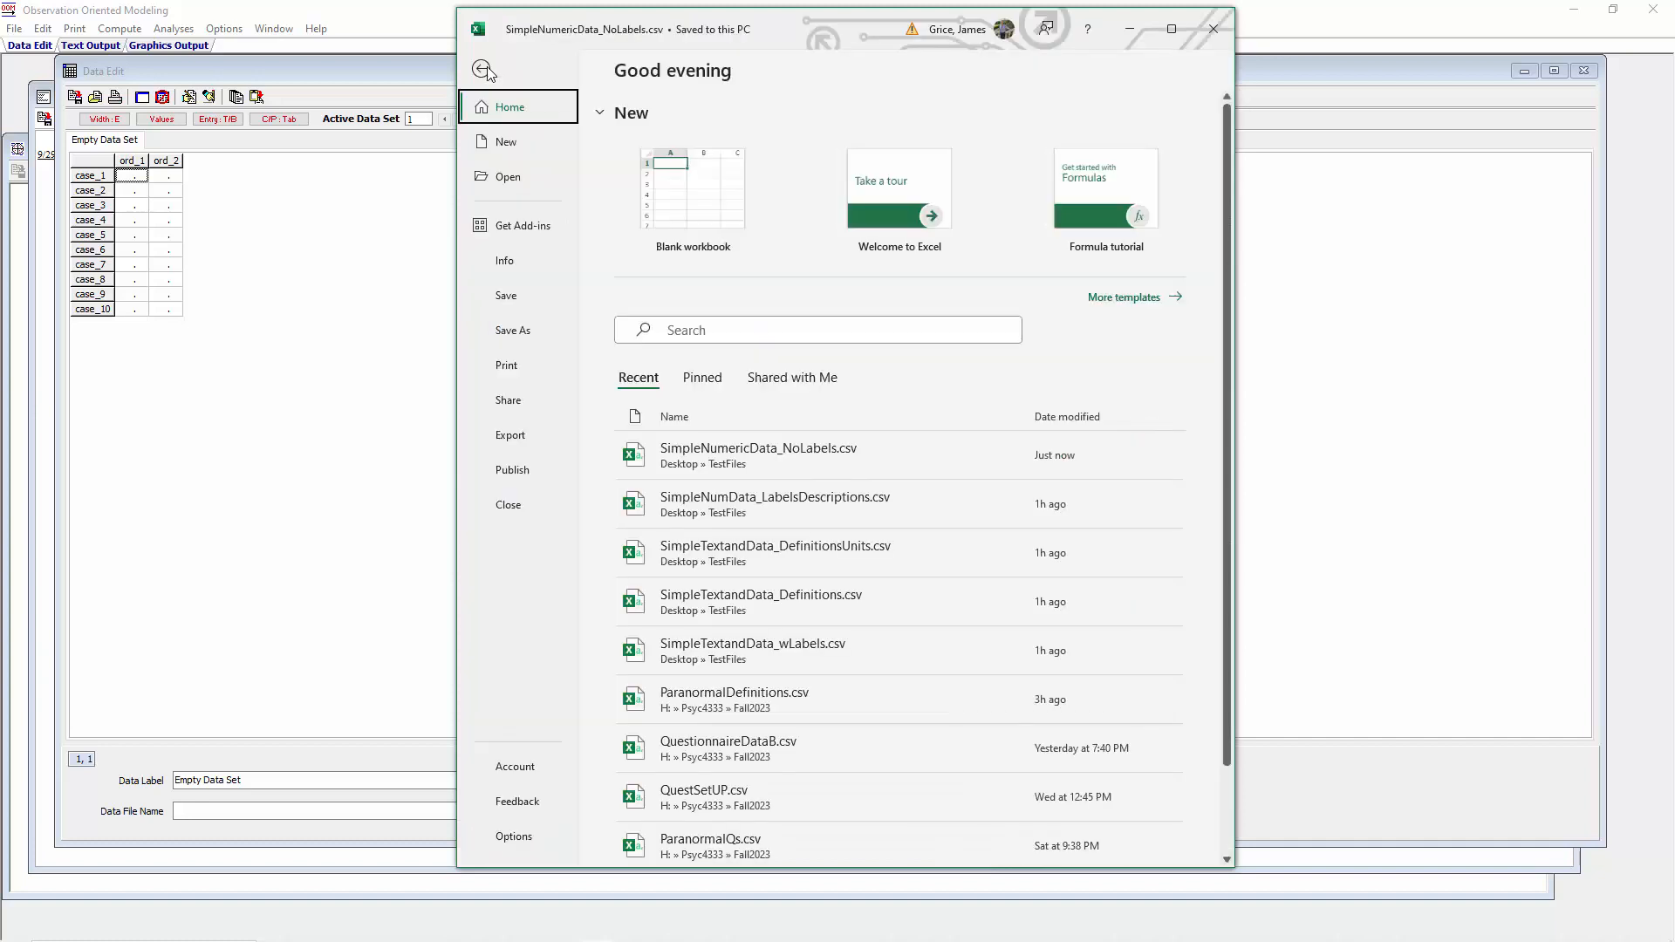
pyautogui.click(523, 330)
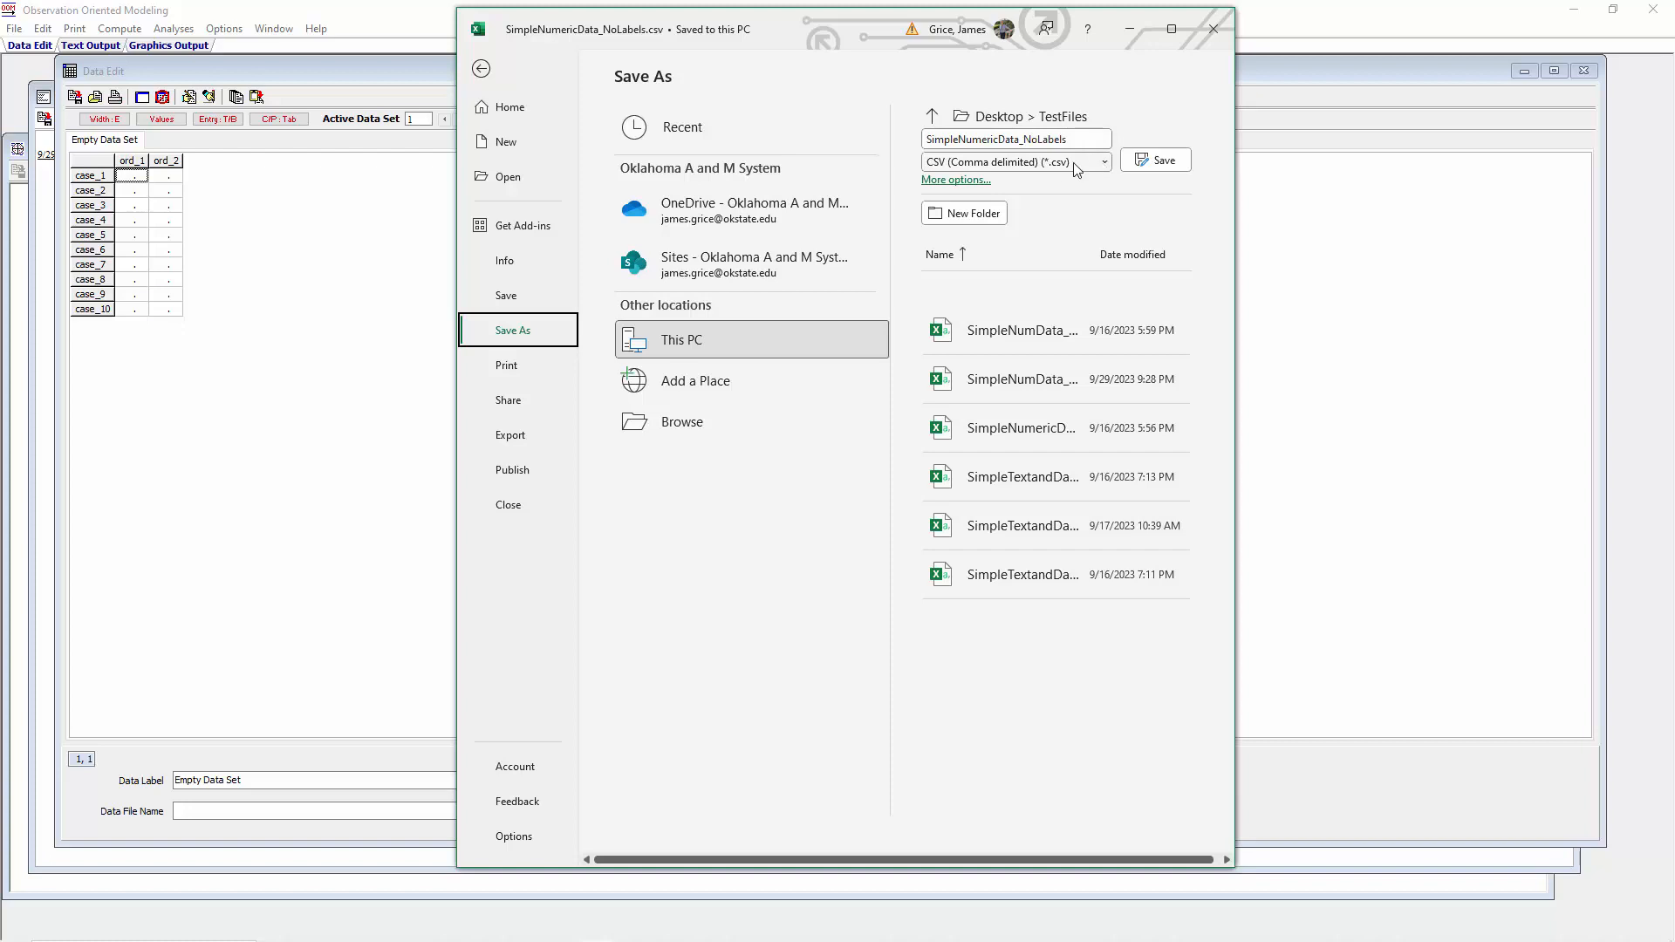
pyautogui.click(1106, 163)
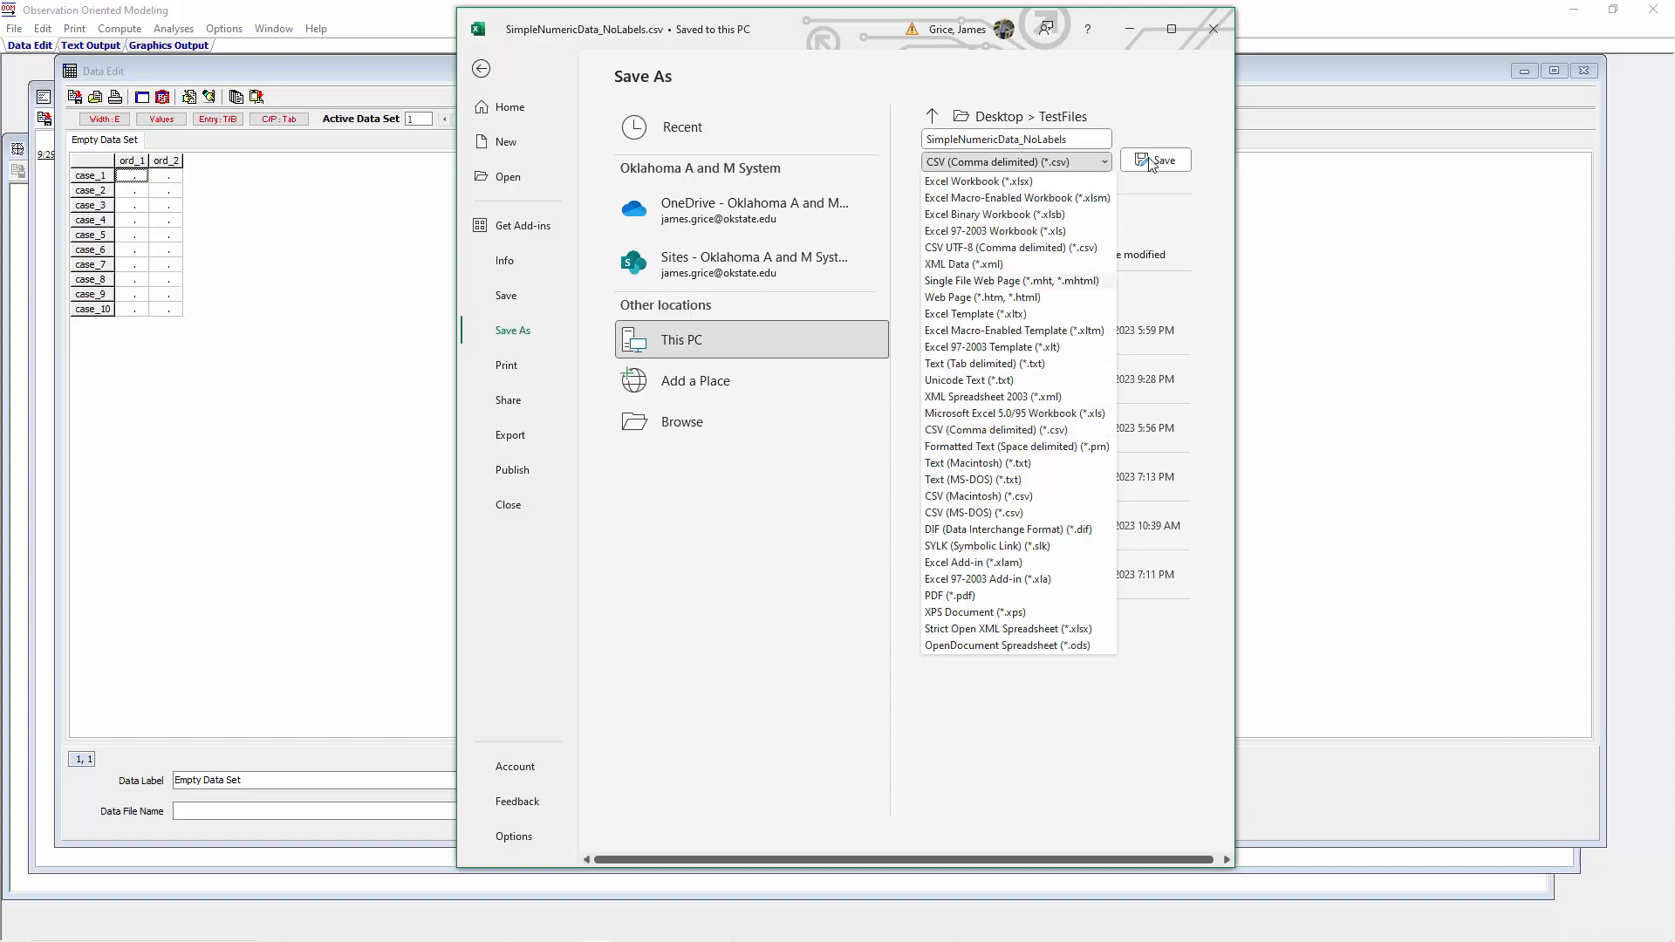
pyautogui.click(1194, 122)
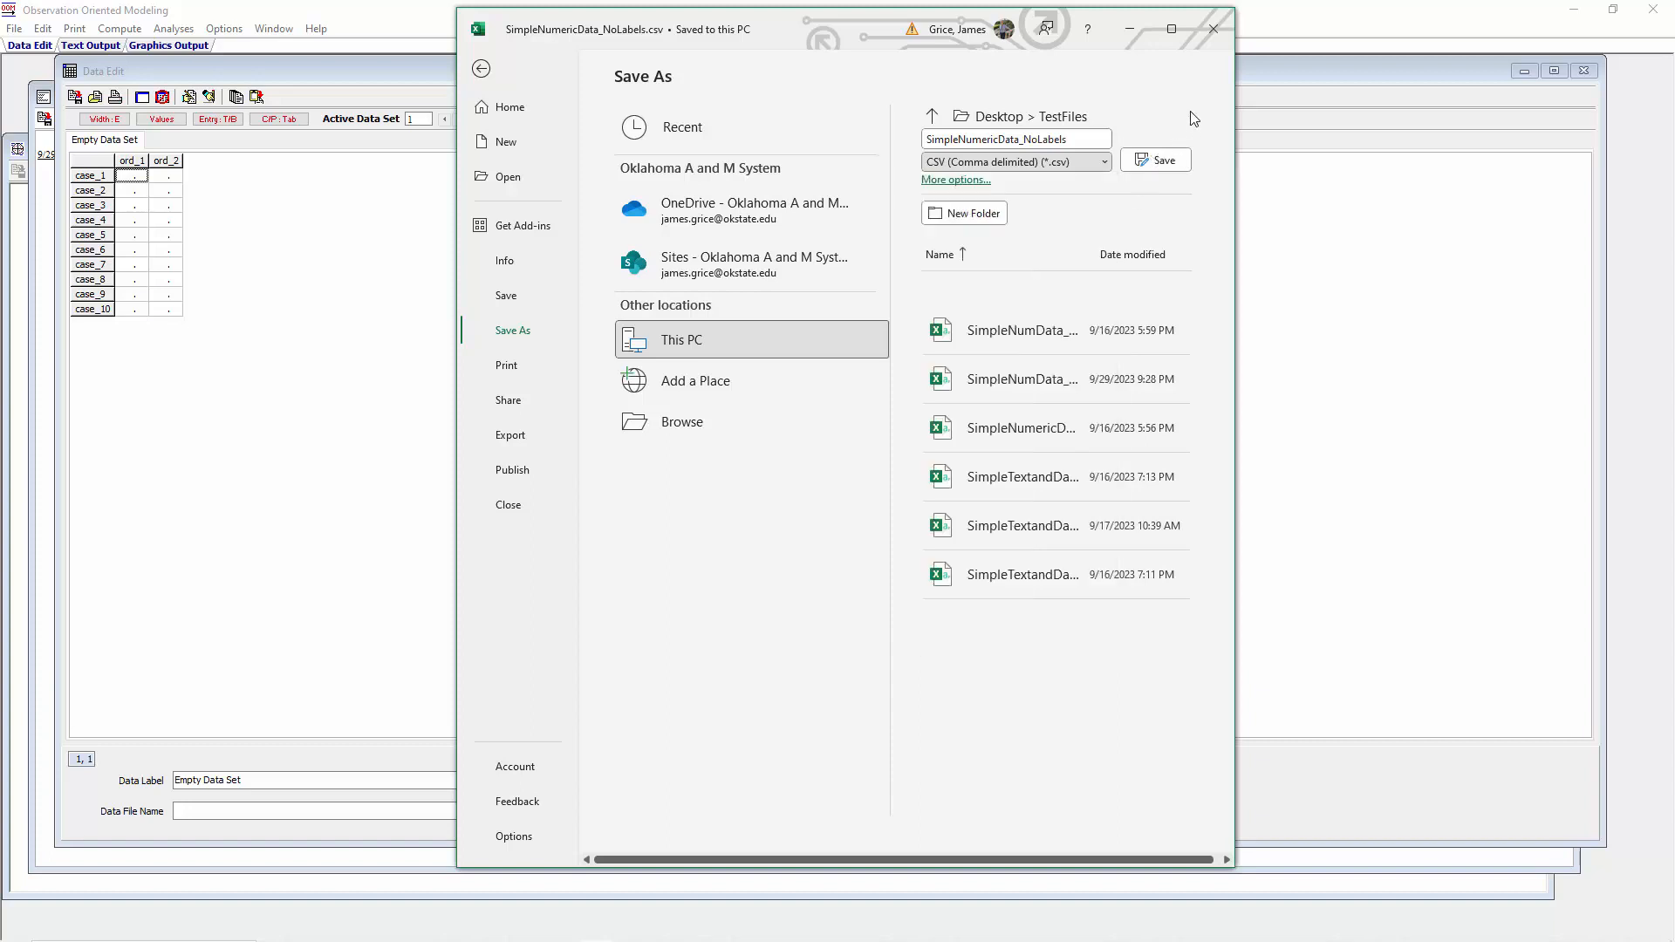
pyautogui.click(1214, 31)
pyautogui.click(1214, 31)
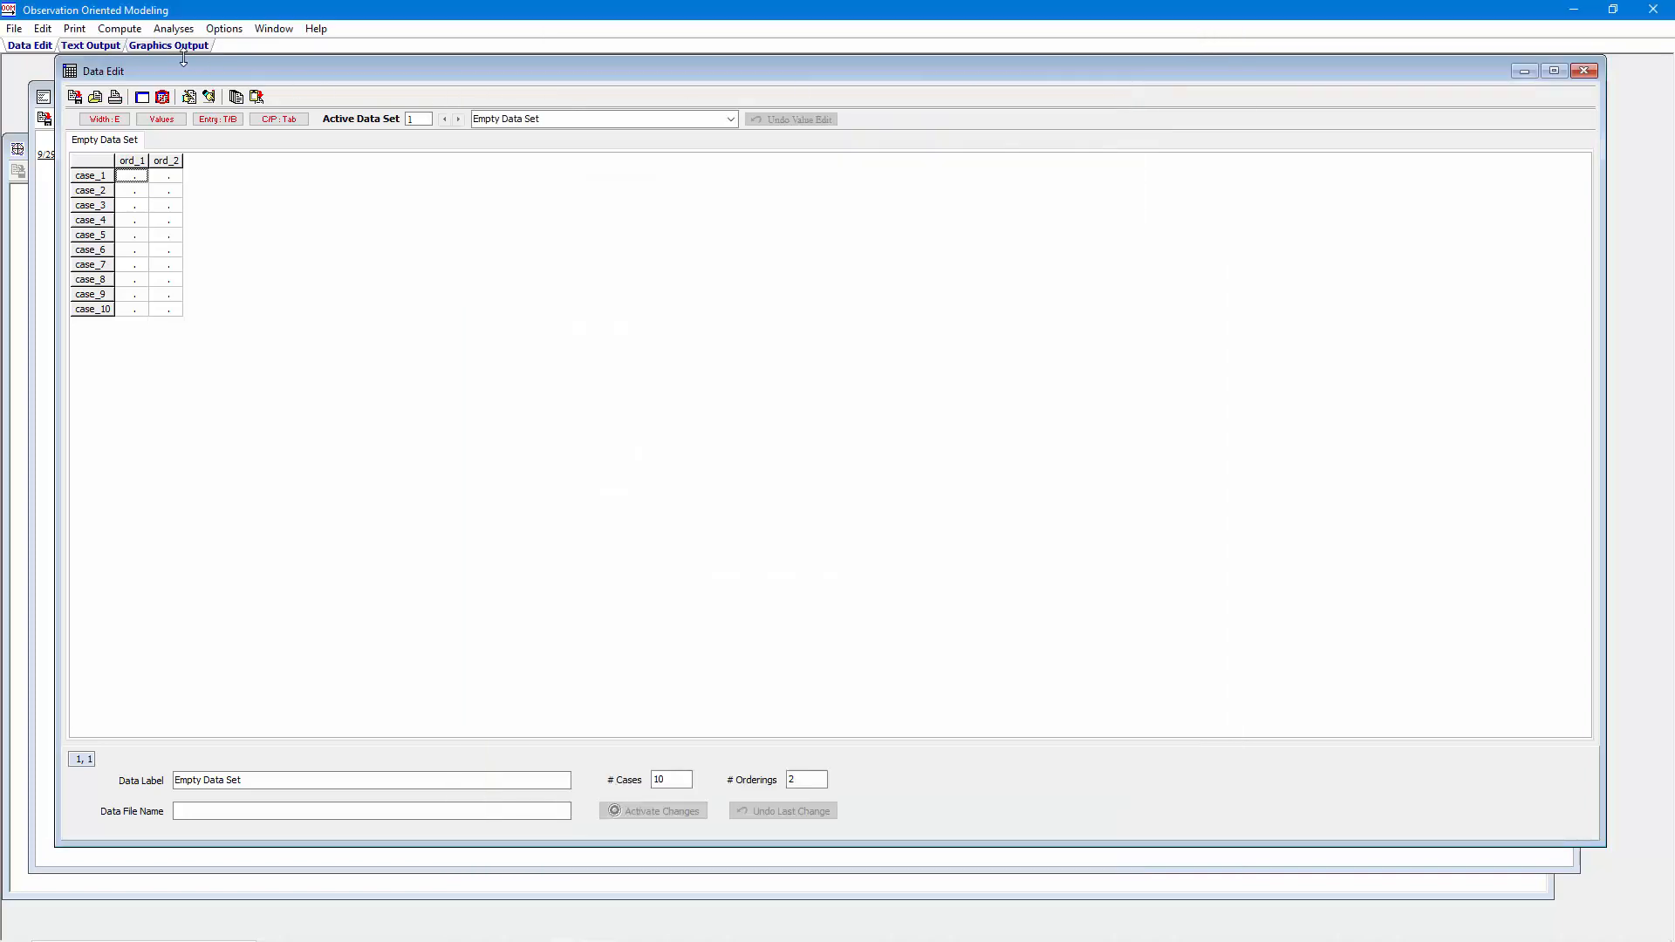
# - Import the CSV data file SimpleNumericData_NoLabels.csv from the TestFiles folder without labels on the first line
pyautogui.click(15, 29)
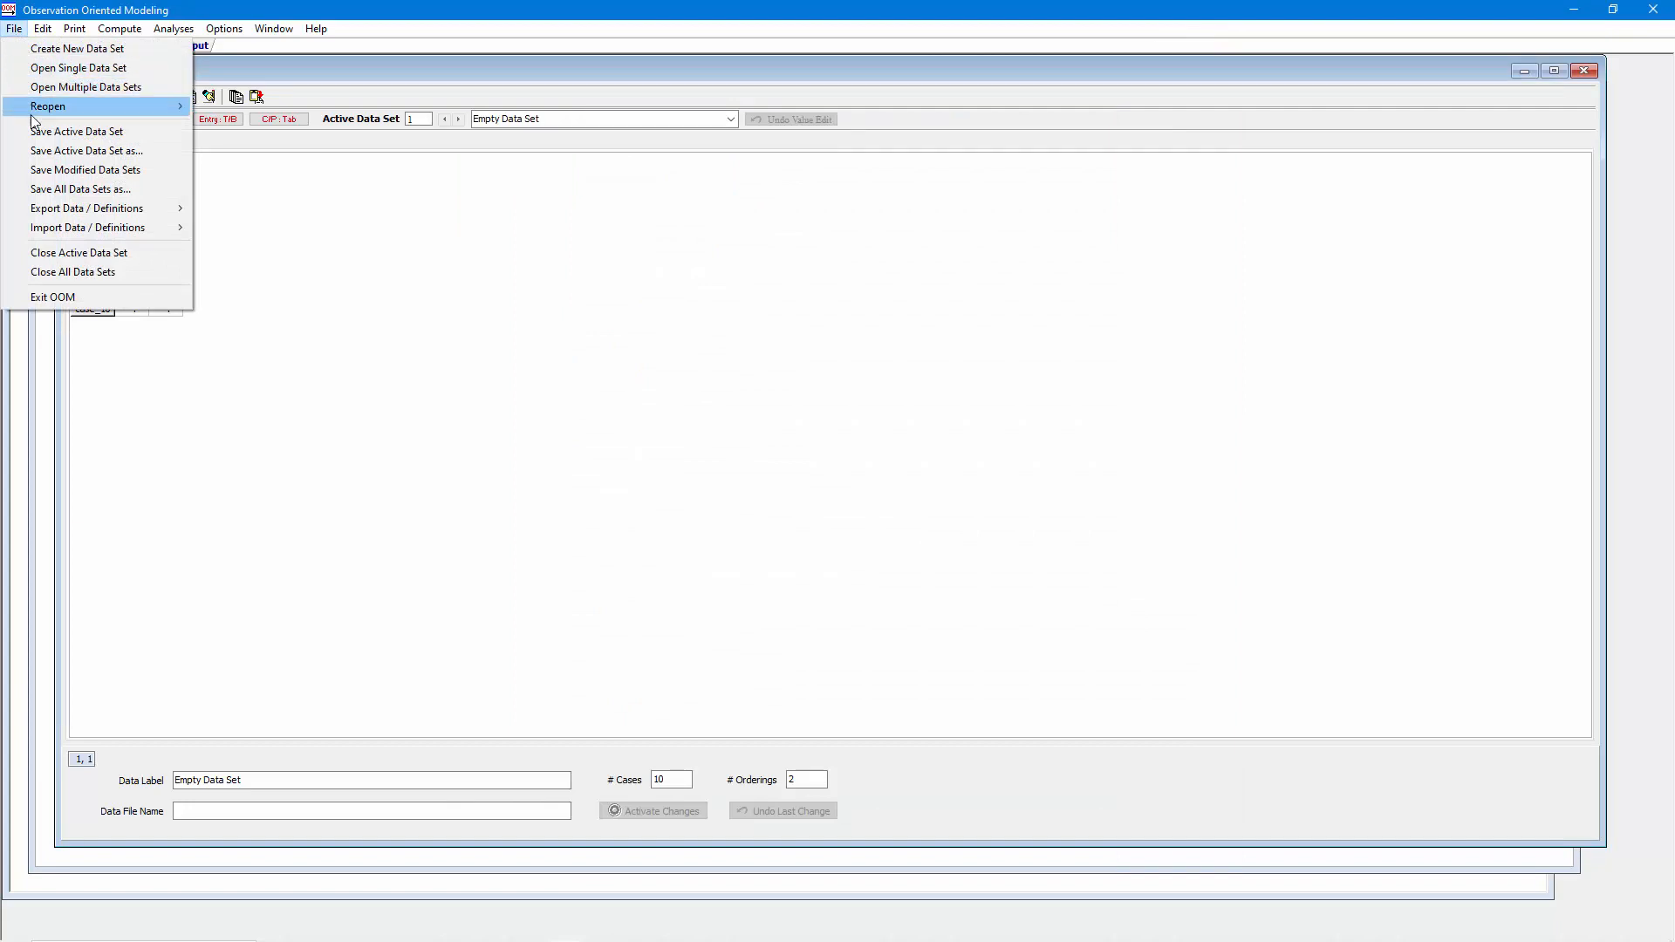
pyautogui.moveTo(71, 229)
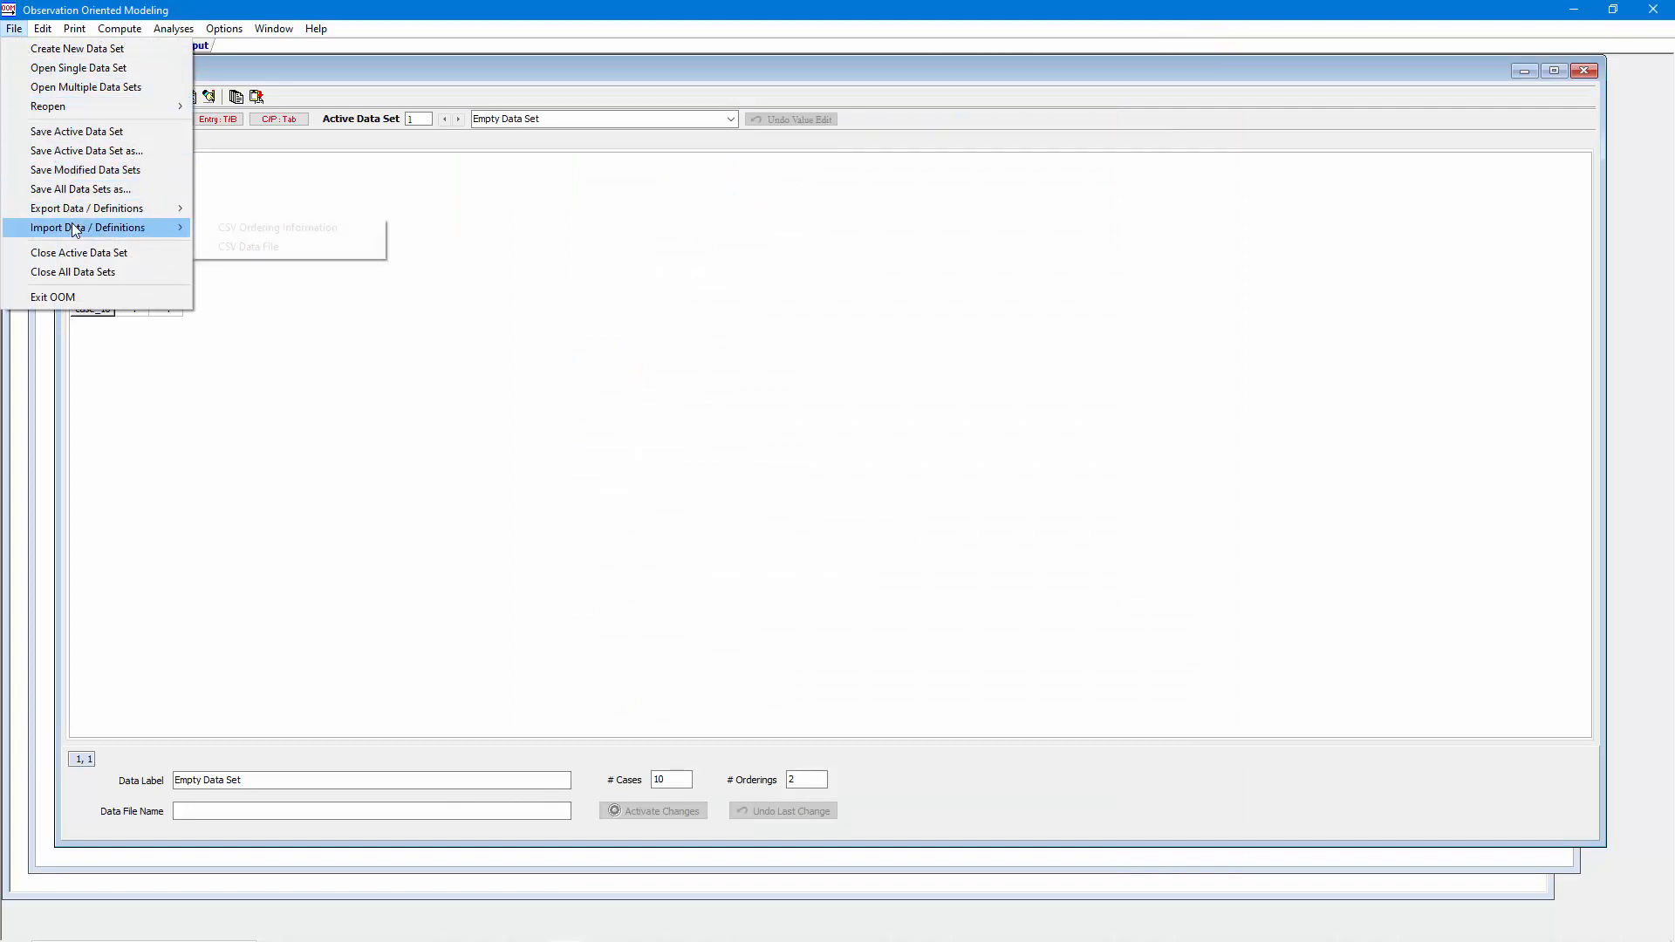
pyautogui.click(247, 249)
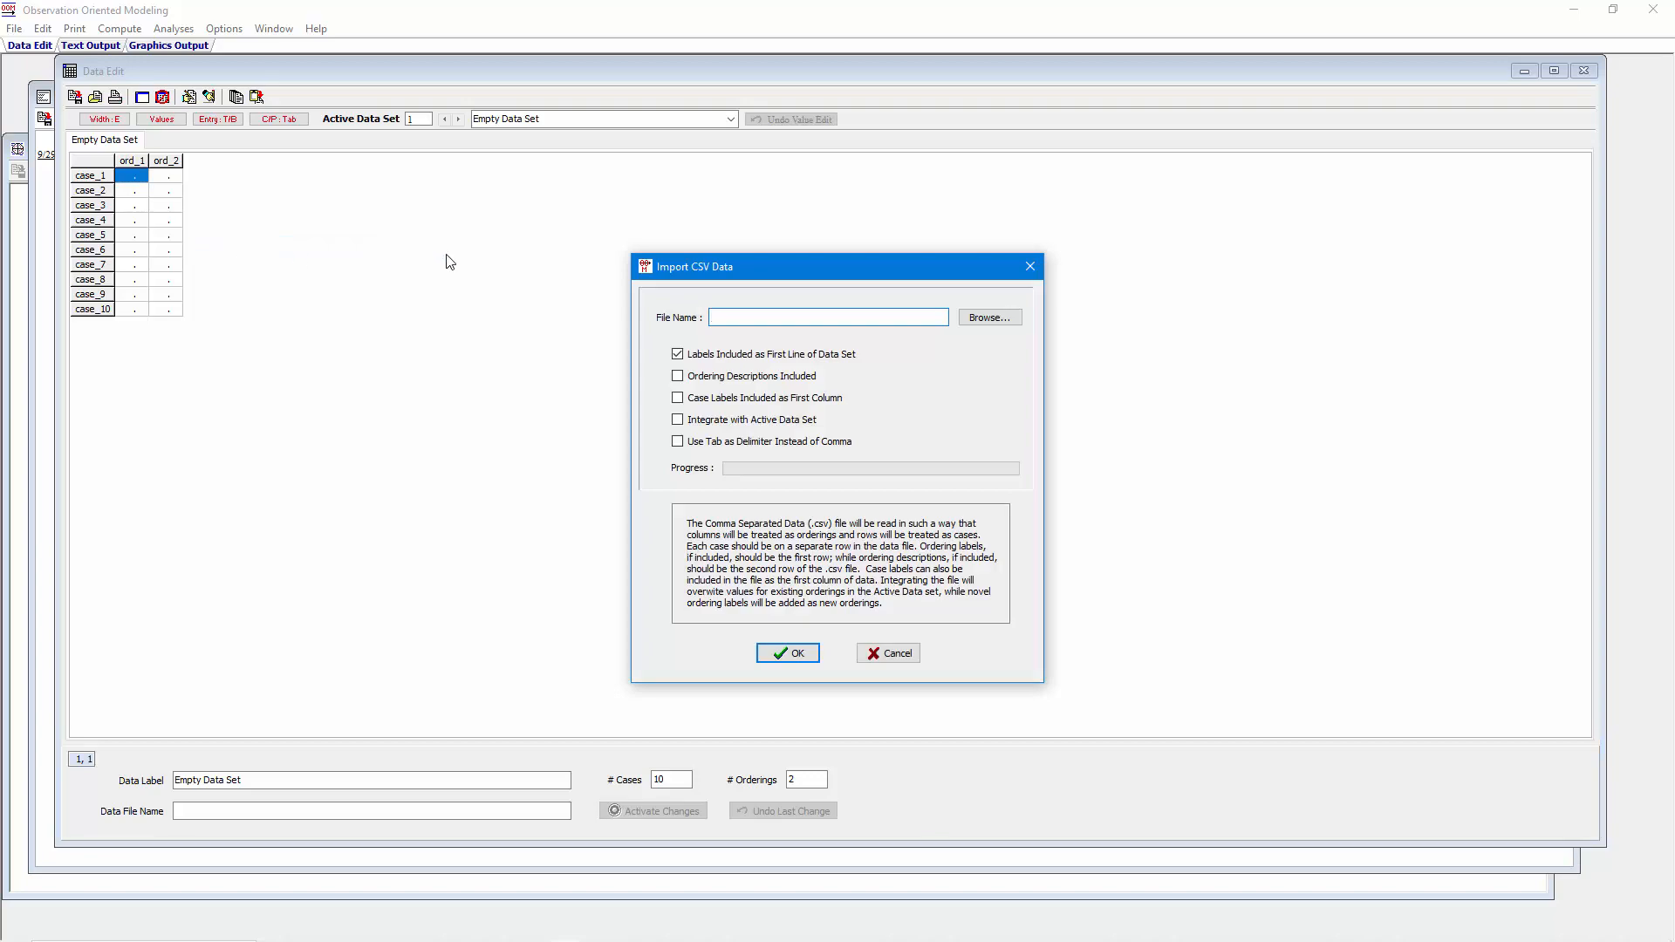
pyautogui.click(983, 319)
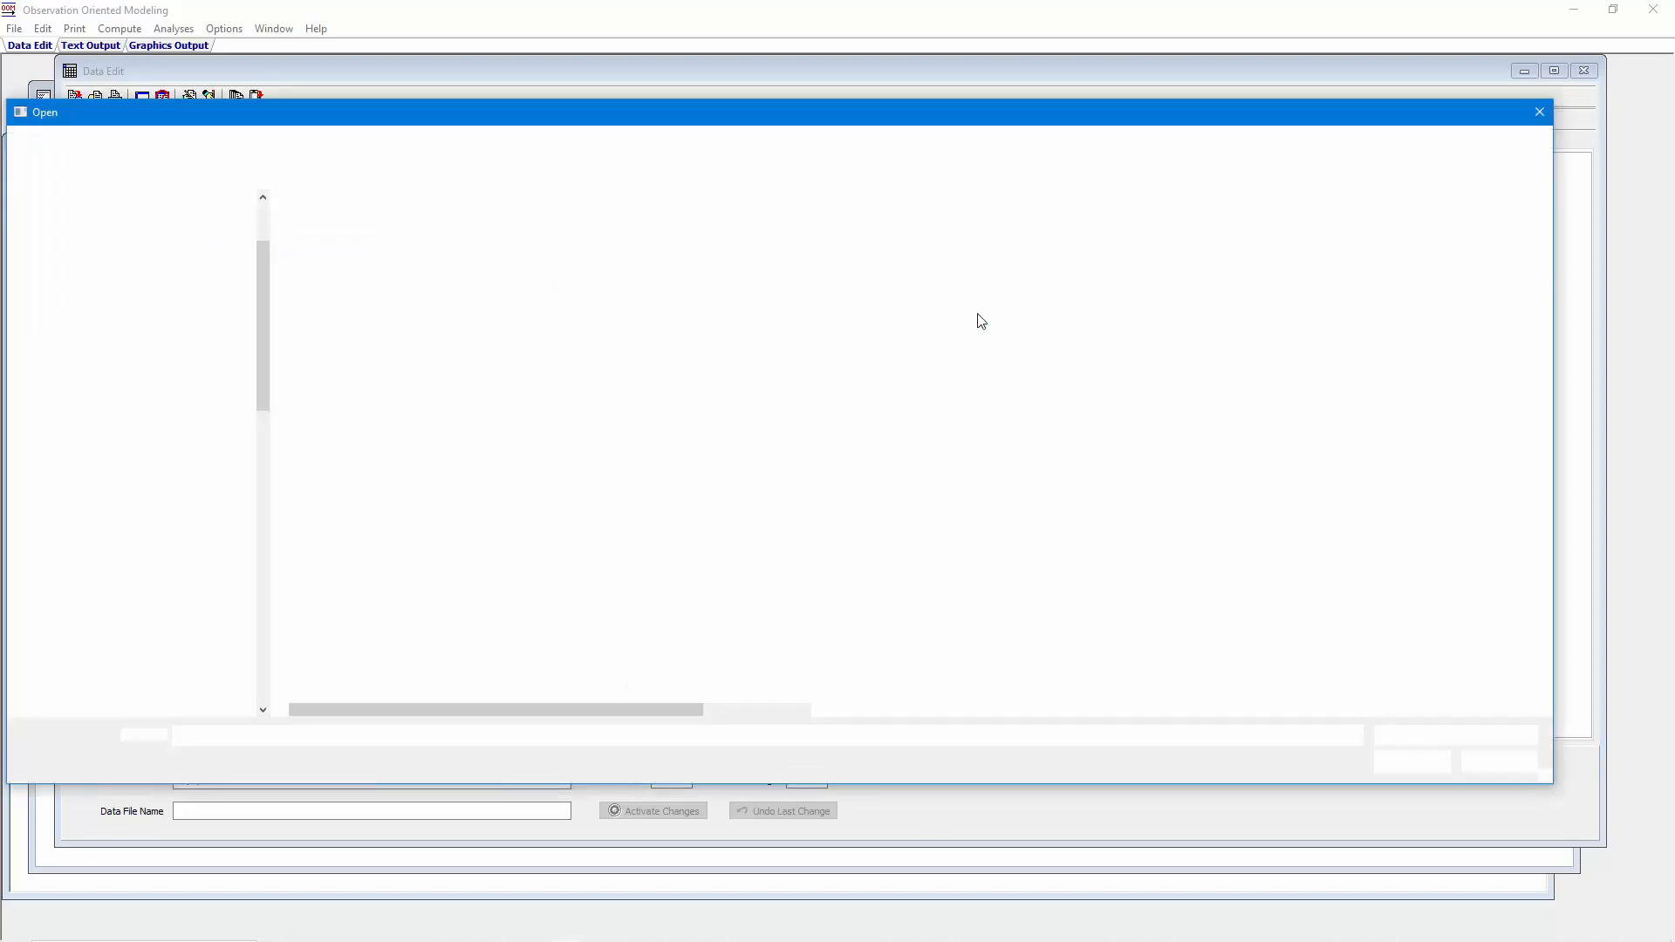
pyautogui.click(467, 319)
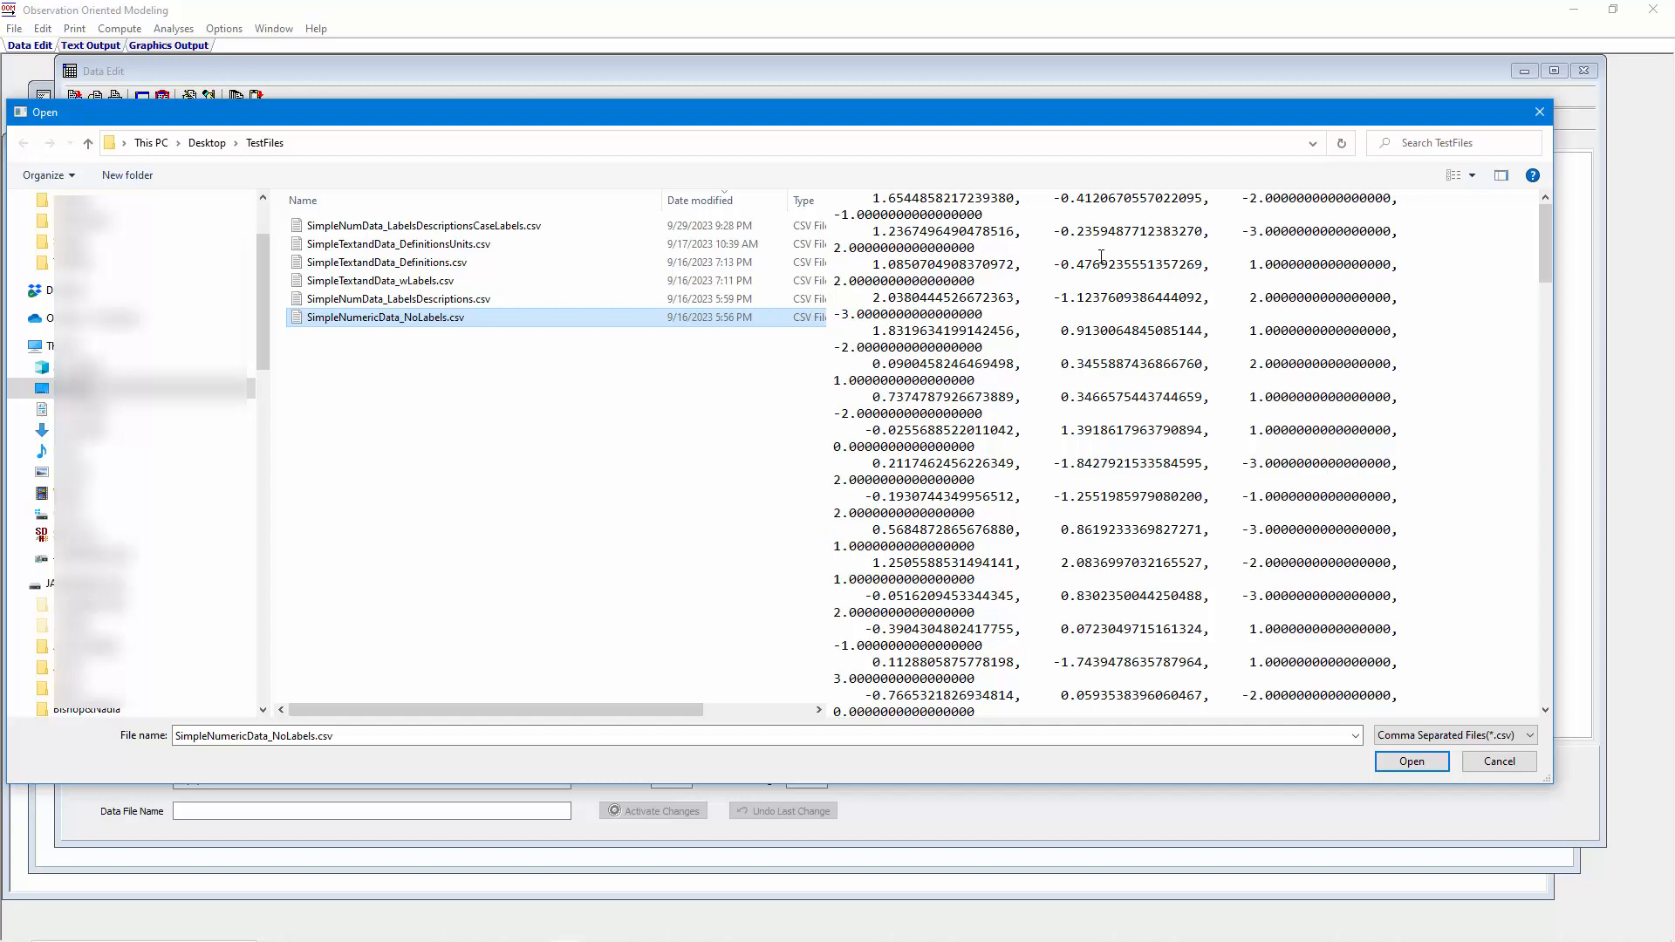
pyautogui.click(1394, 760)
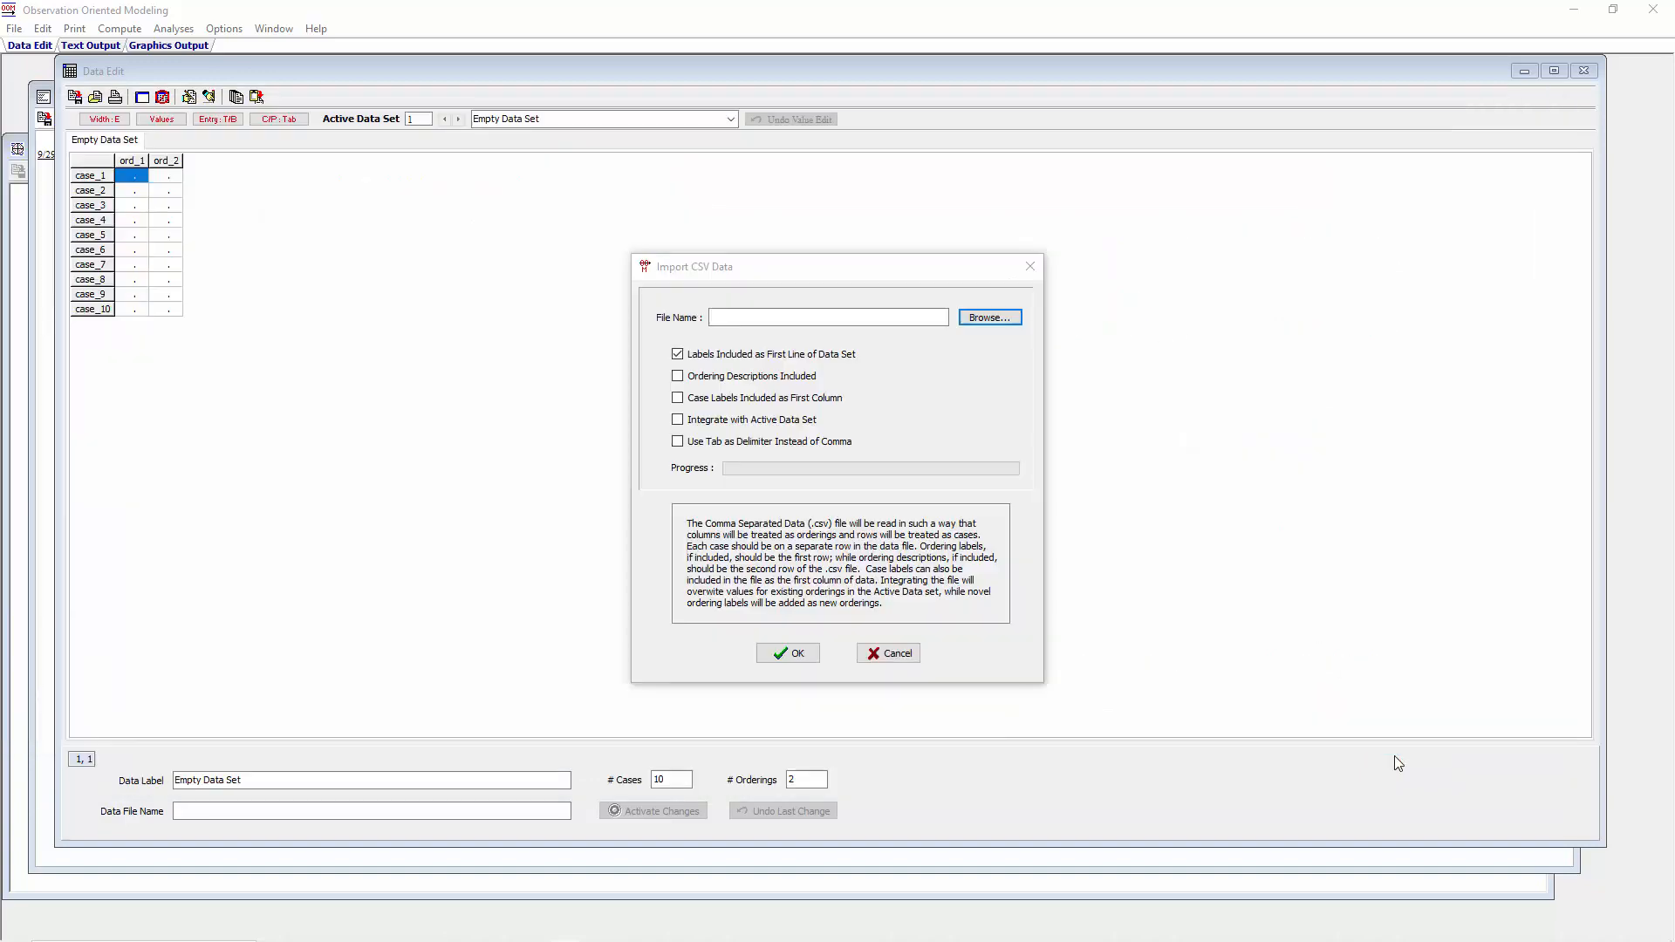
pyautogui.click(686, 364)
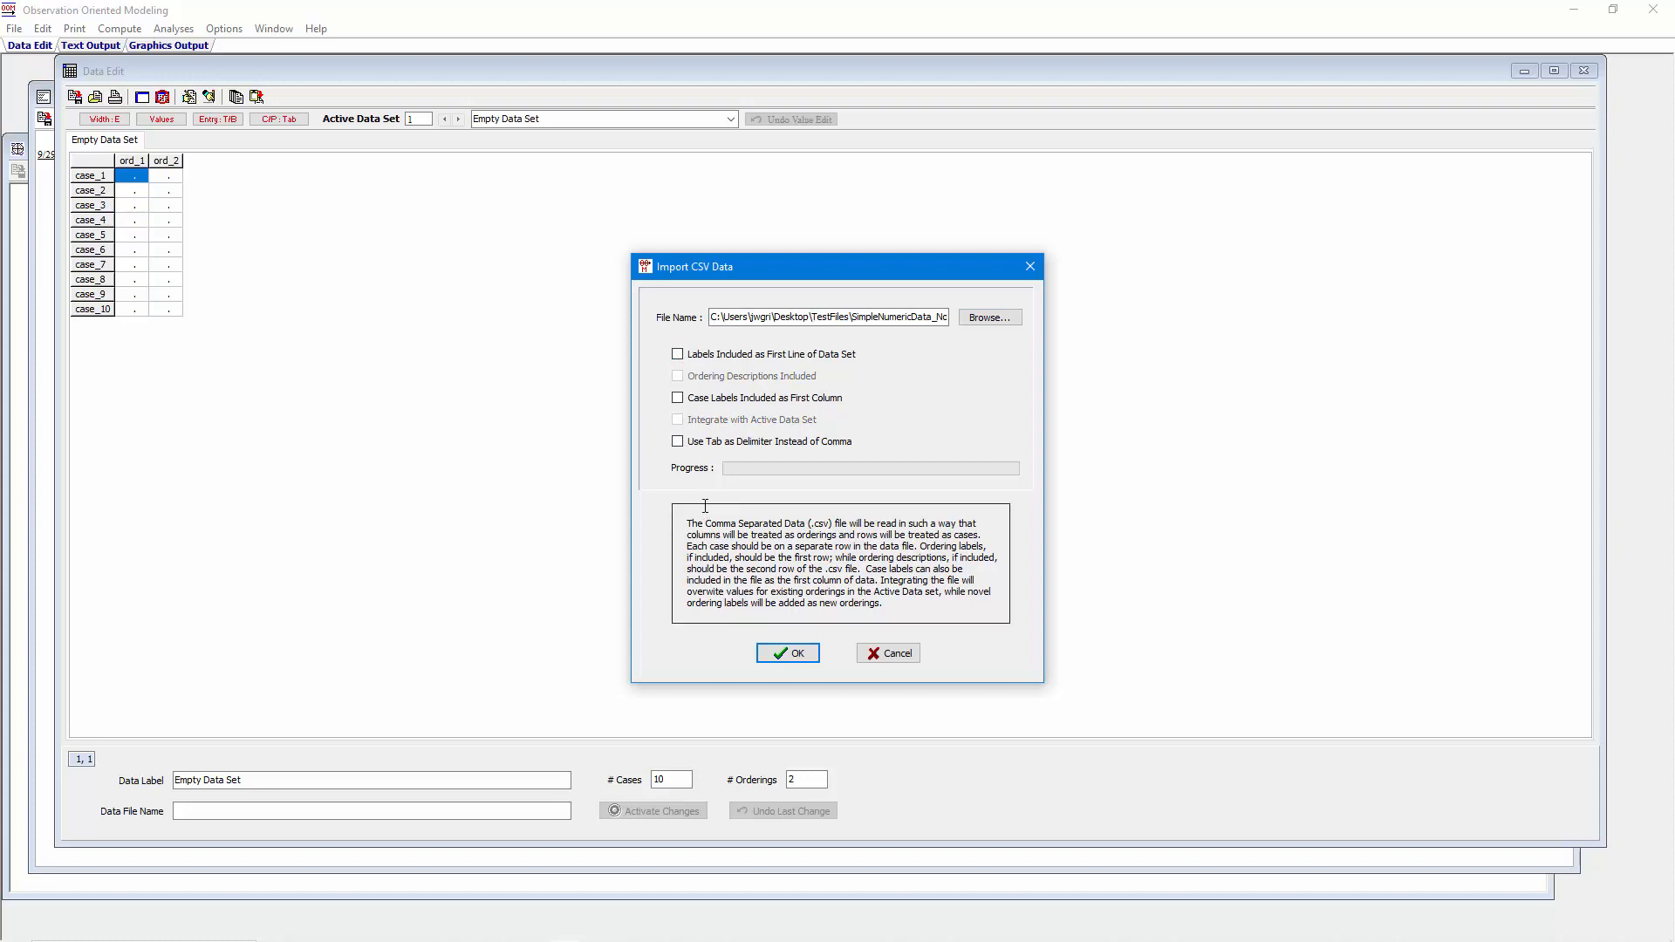
pyautogui.moveTo(696, 517); pyautogui.dragTo(883, 604)
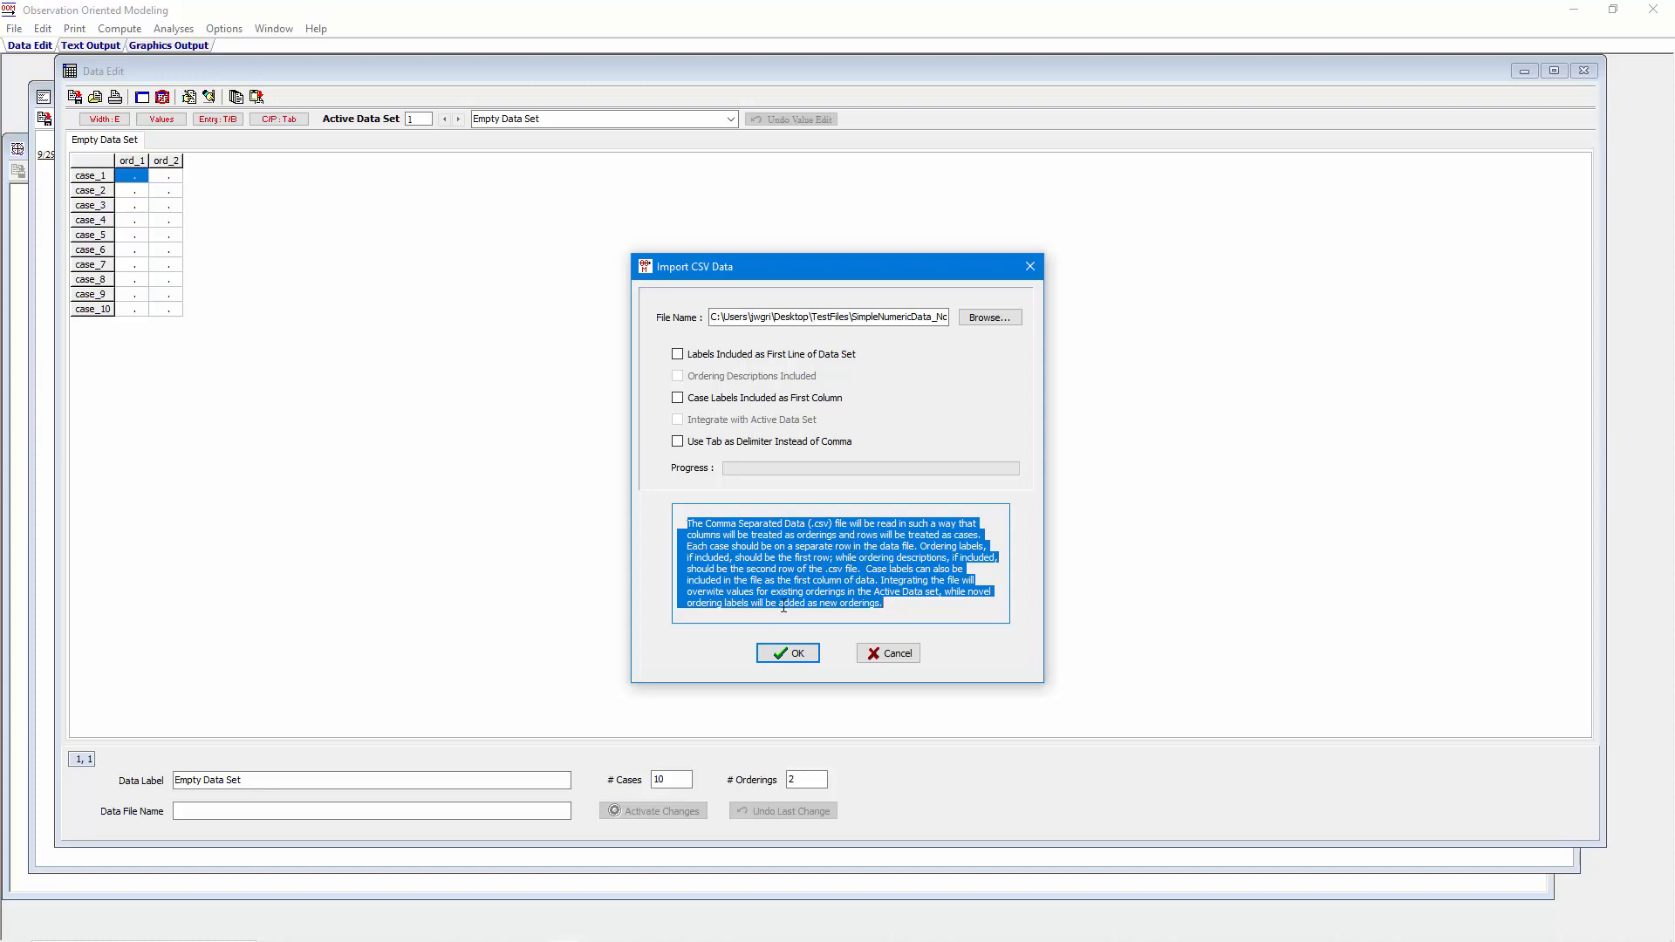
pyautogui.click(788, 653)
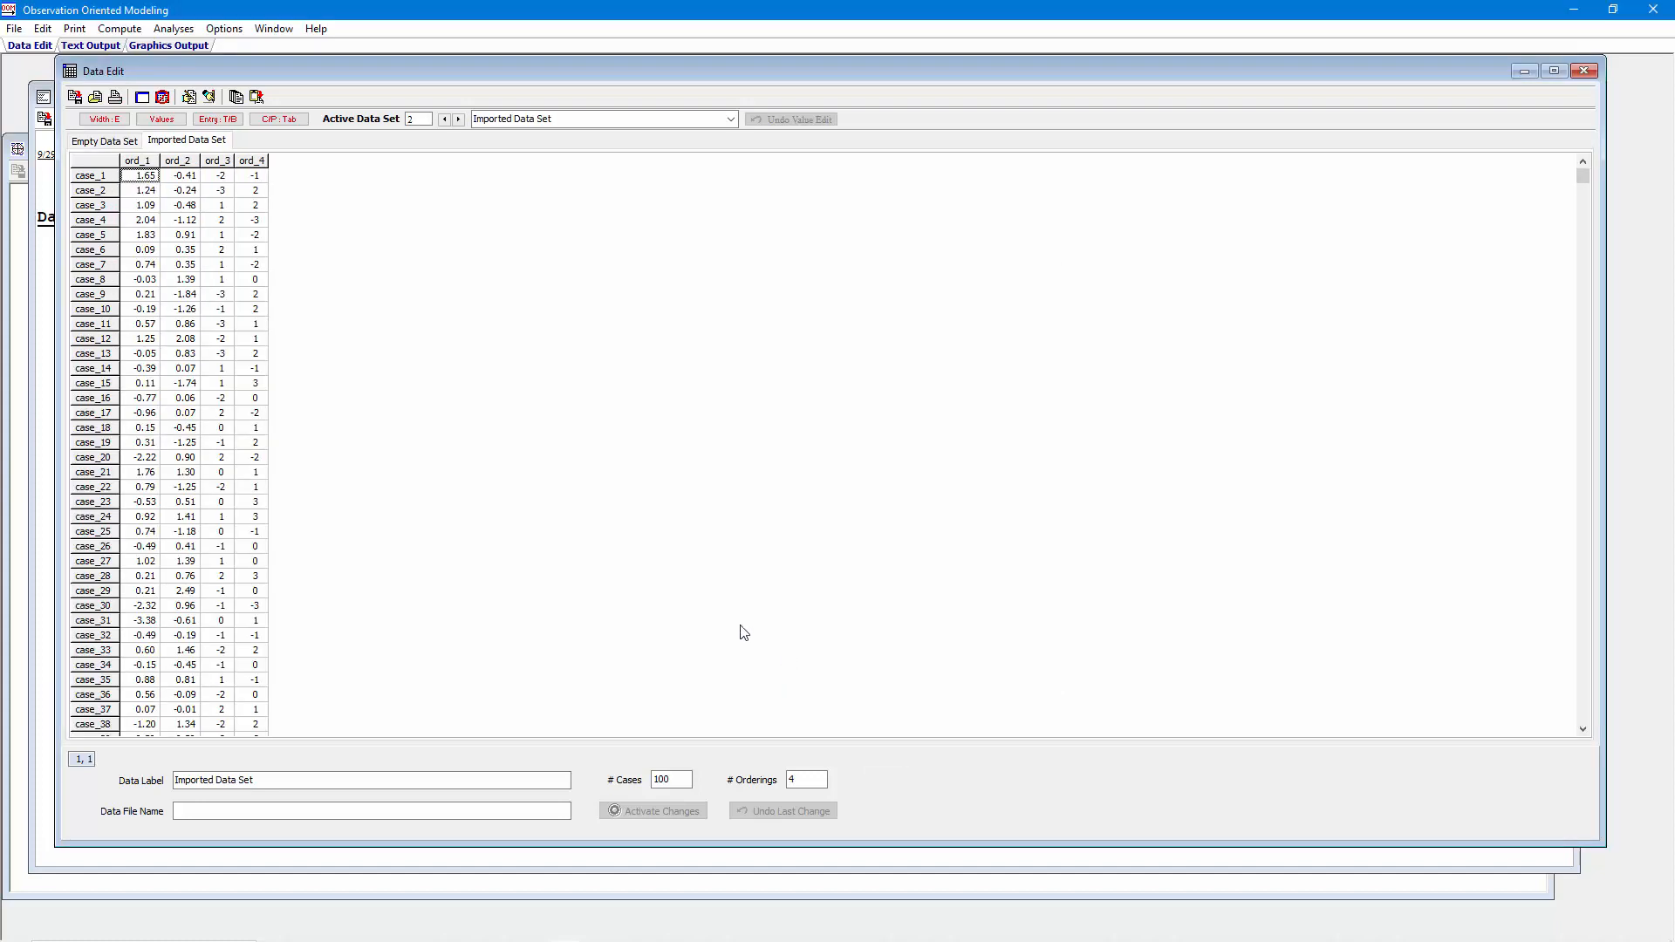
# - Inspect the full-precision case_1 values of ord_1 and ord_2 in the imported data set
pyautogui.click(149, 178)
pyautogui.click(173, 177)
pyautogui.click(174, 179)
# - In the ordering definitions, auto-generate units for ord_1 by dividing its scale into 5 units, and display its distribution
pyautogui.click(190, 97)
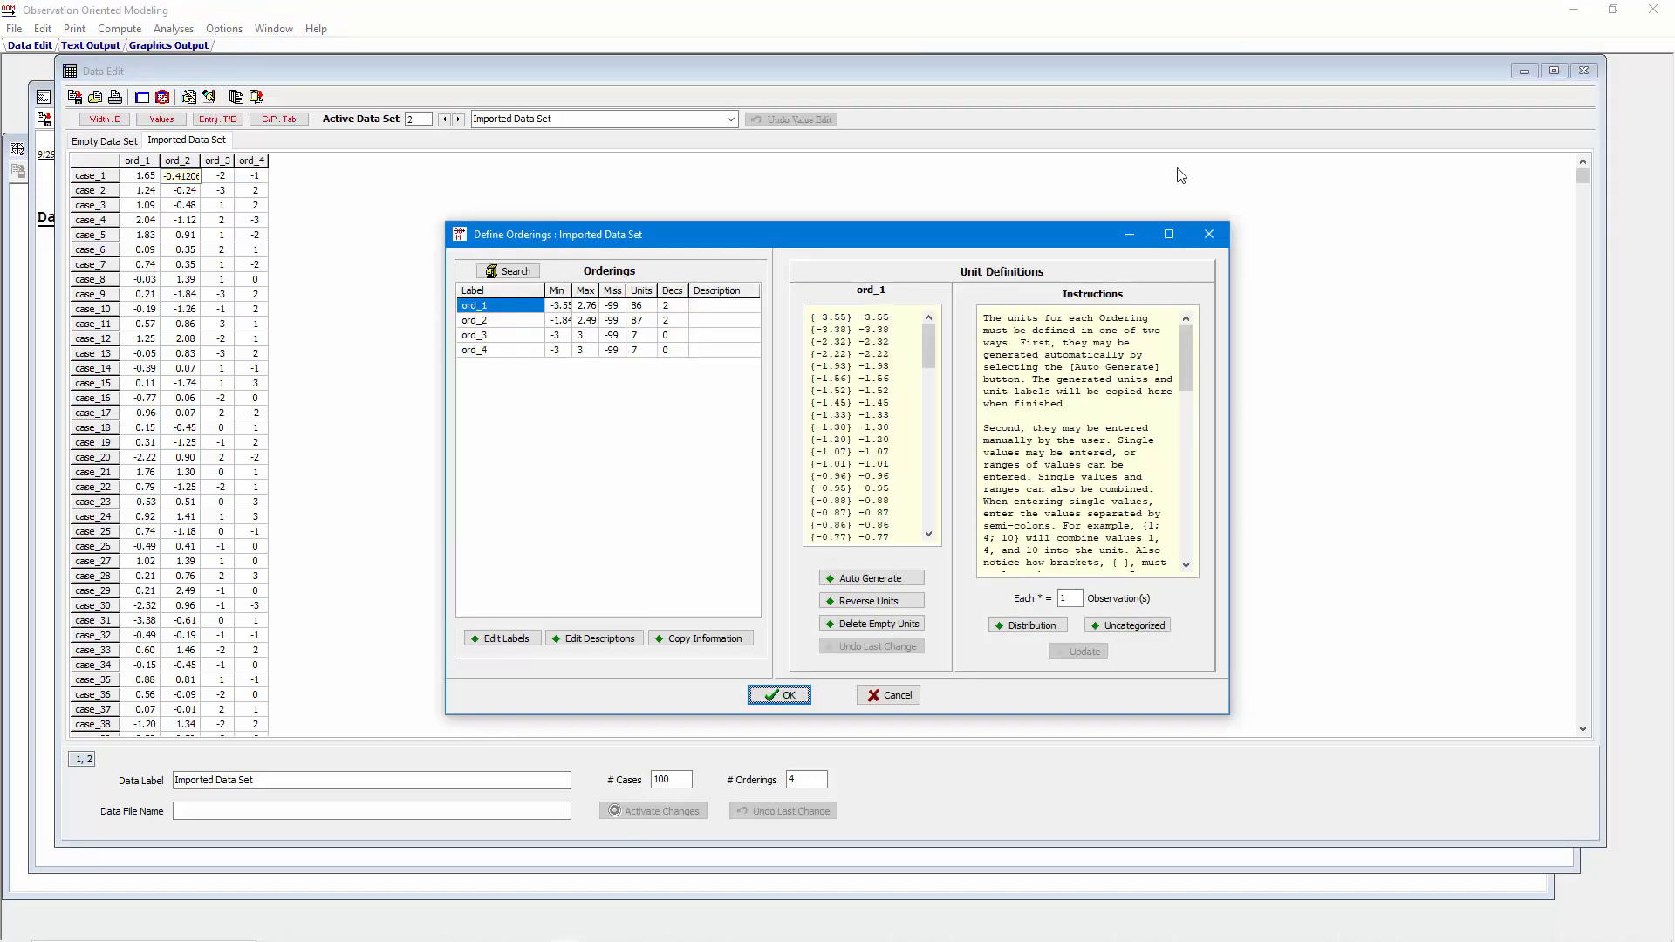
pyautogui.click(1169, 234)
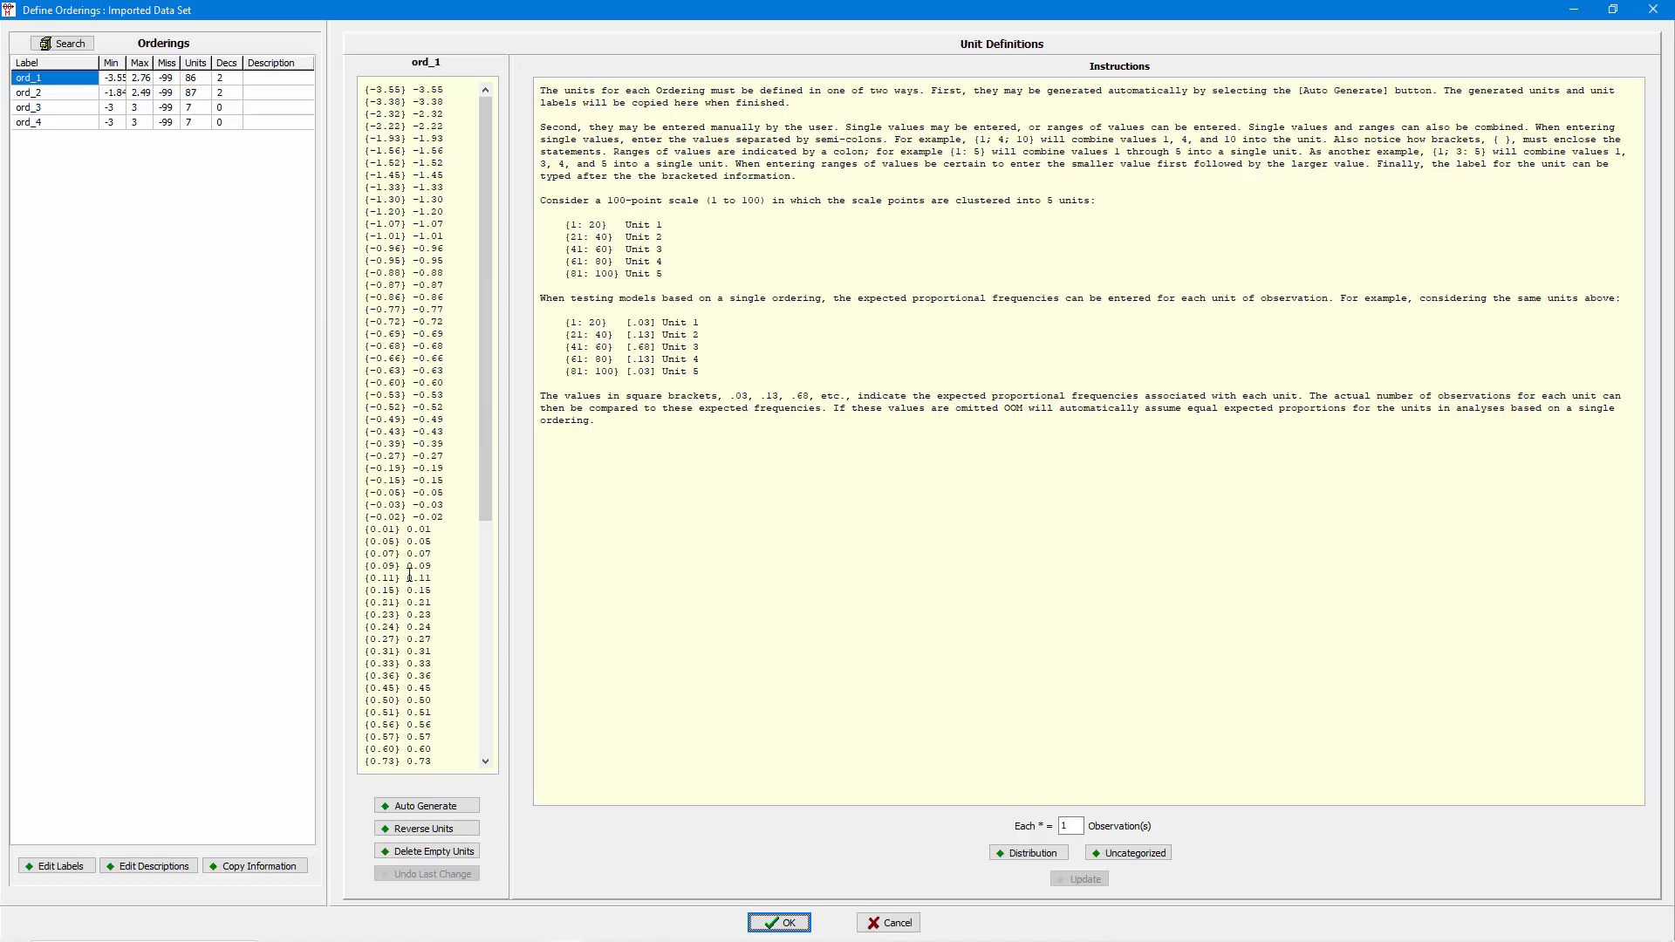
pyautogui.click(446, 805)
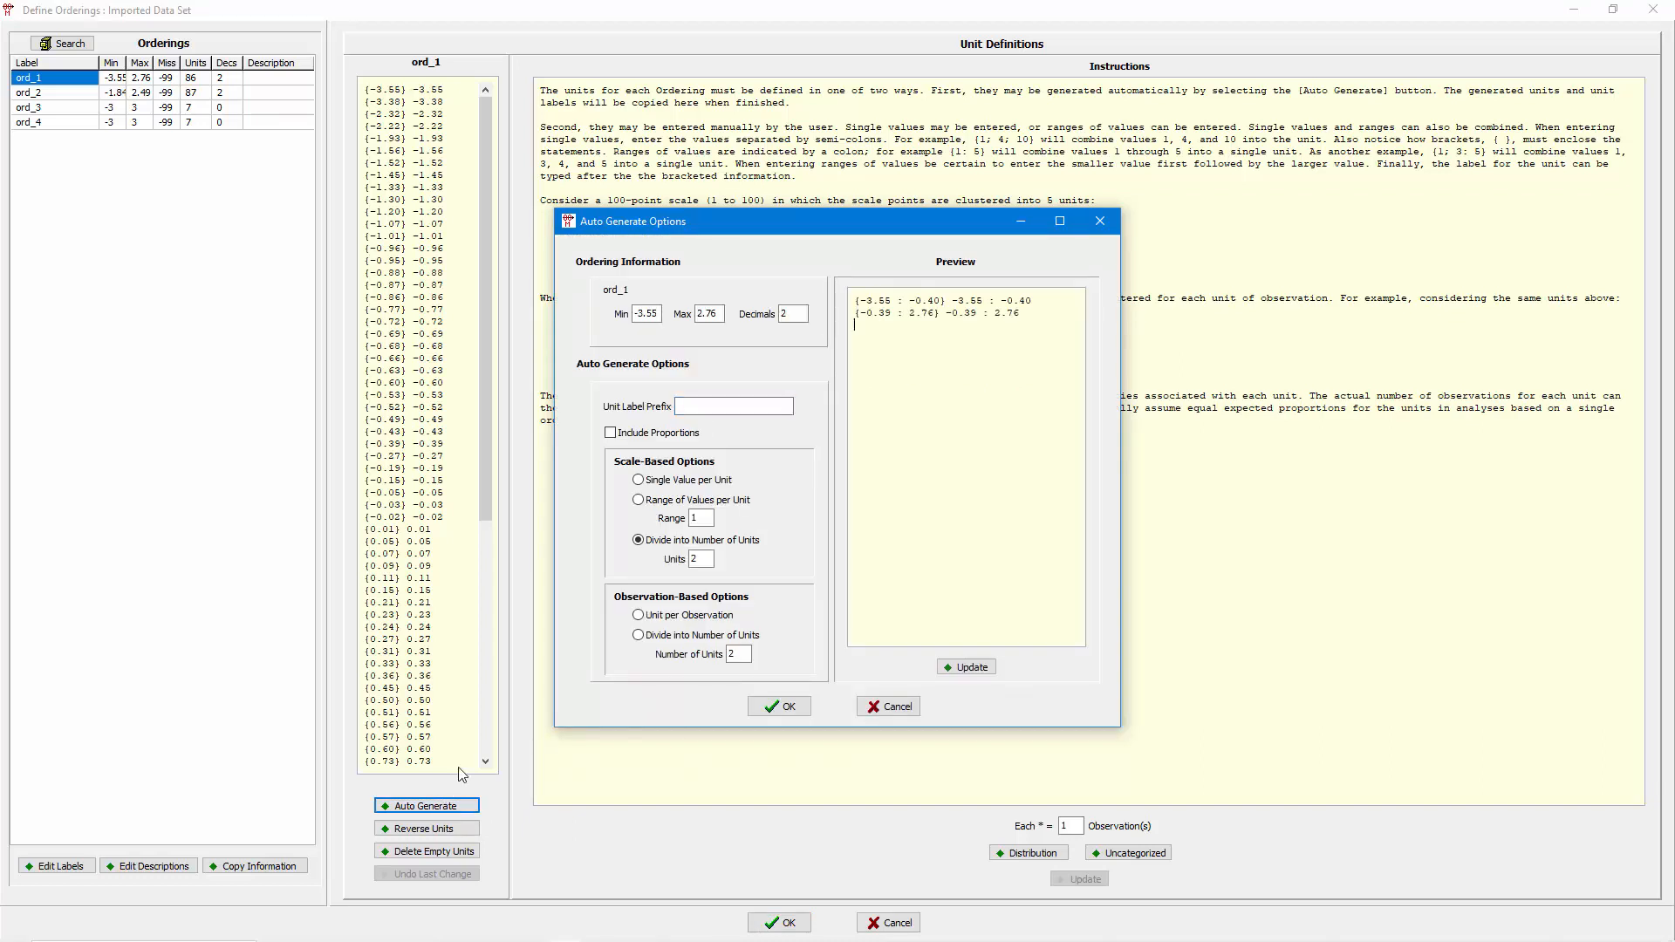
pyautogui.click(693, 559)
pyautogui.doubleClick(693, 558)
pyautogui.click(969, 668)
pyautogui.click(789, 708)
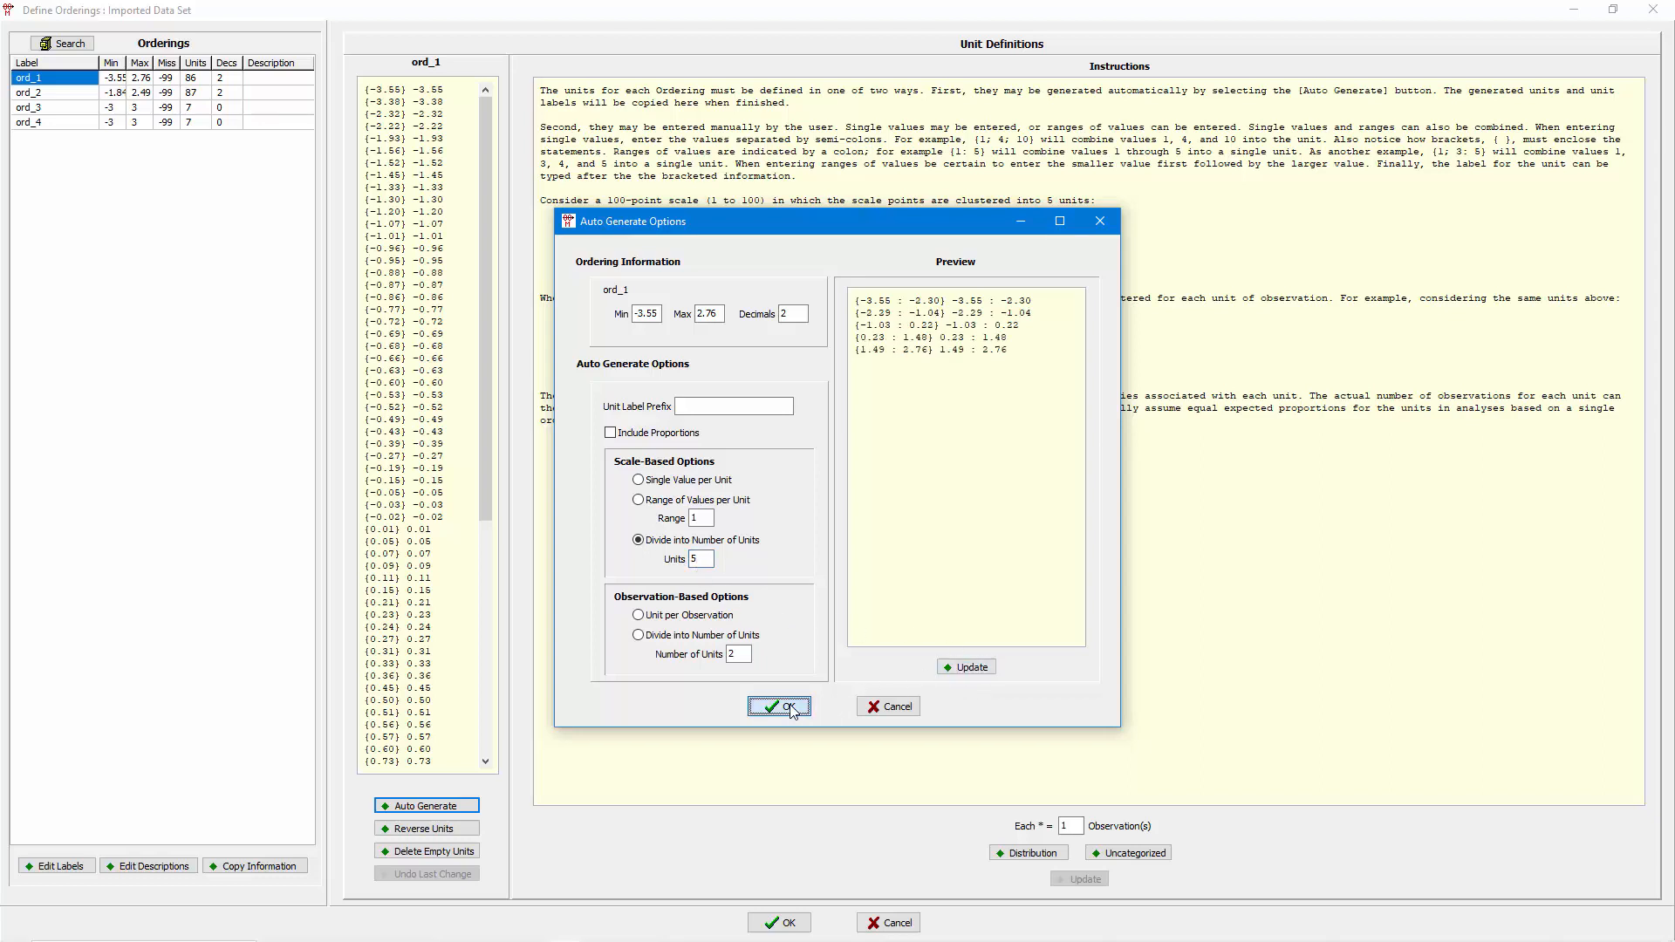
pyautogui.click(1017, 855)
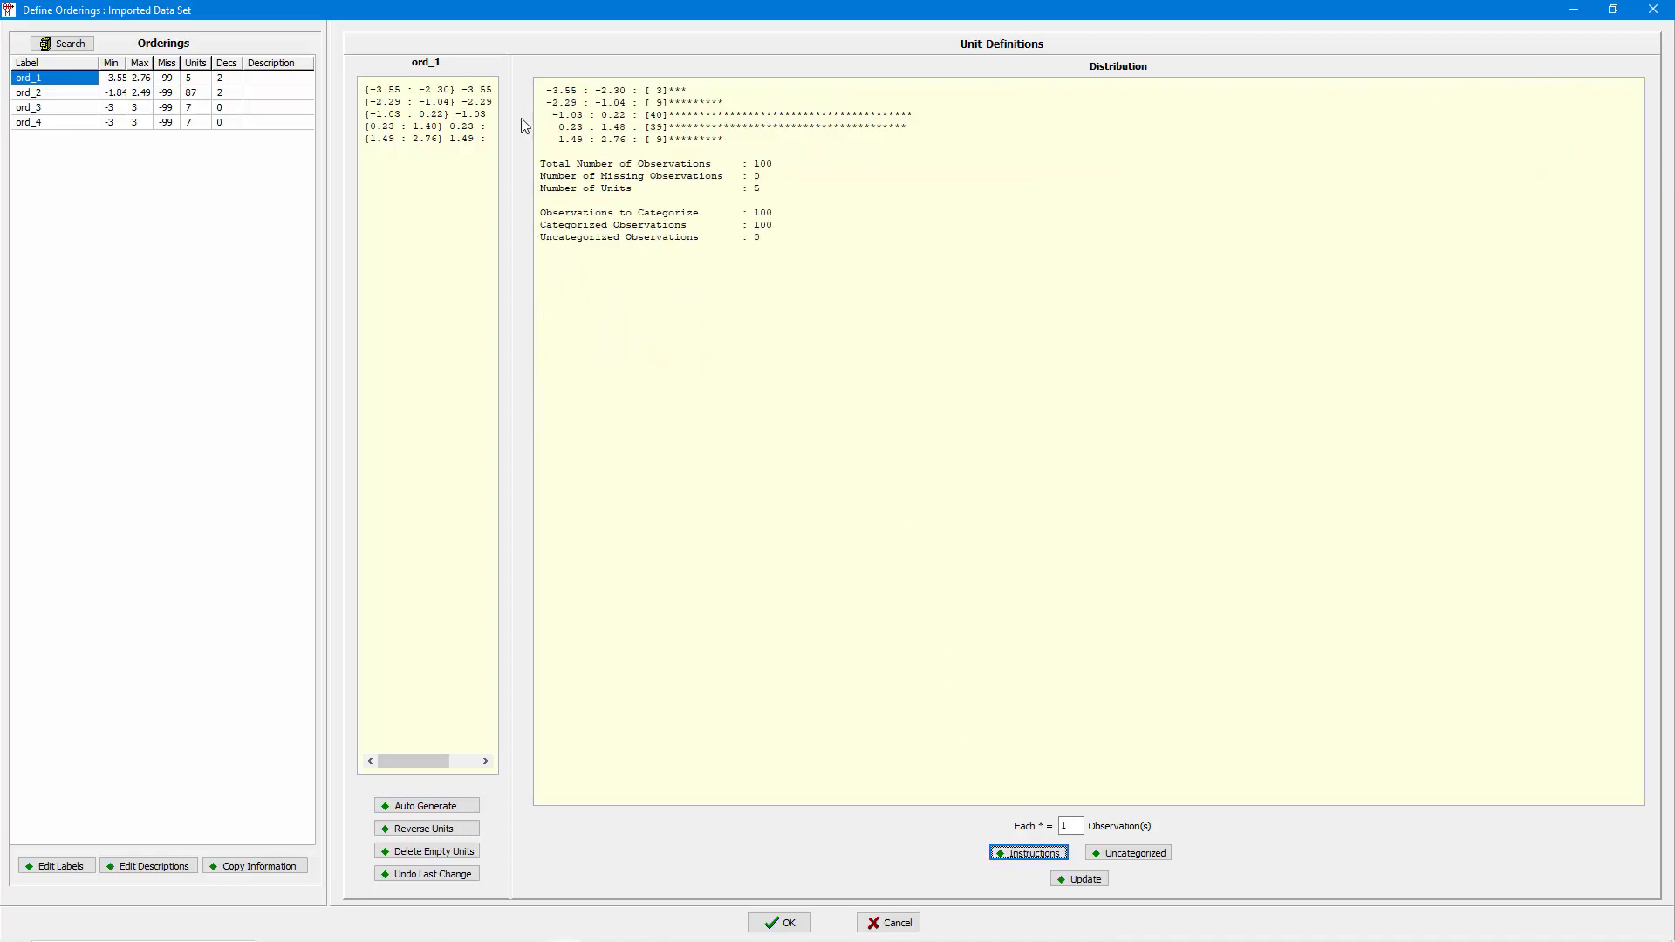
# - Auto-generate 5 scale-based units for ord_2, and check the units and distributions of ord_3 and ord_4
pyautogui.click(89, 95)
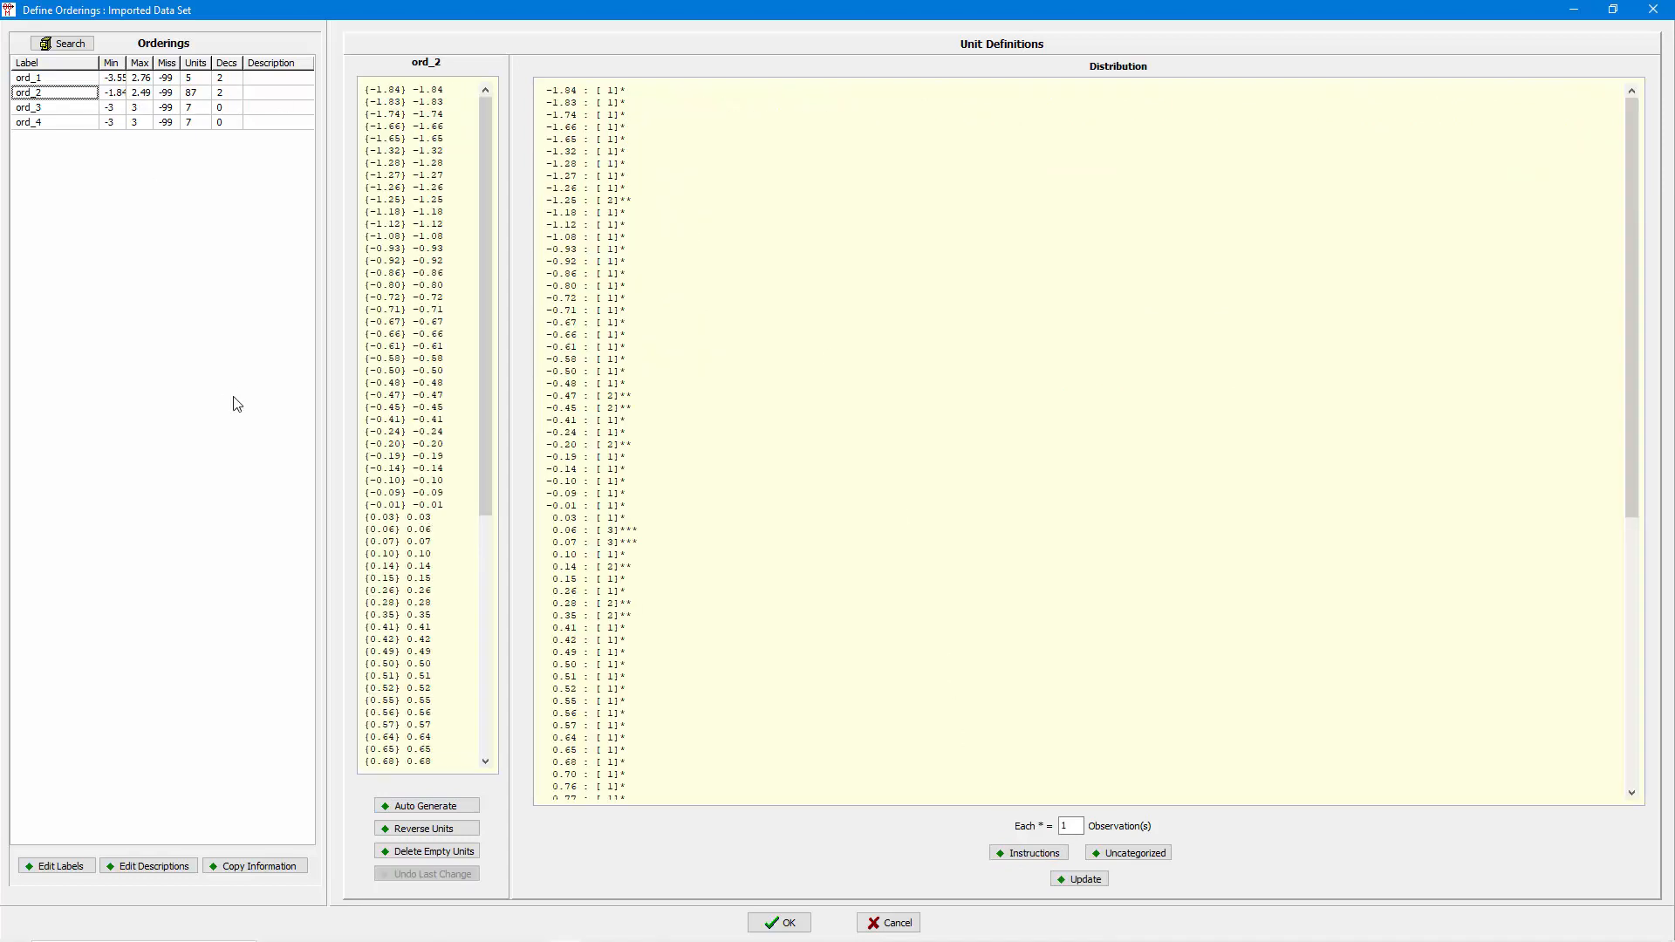
pyautogui.click(441, 807)
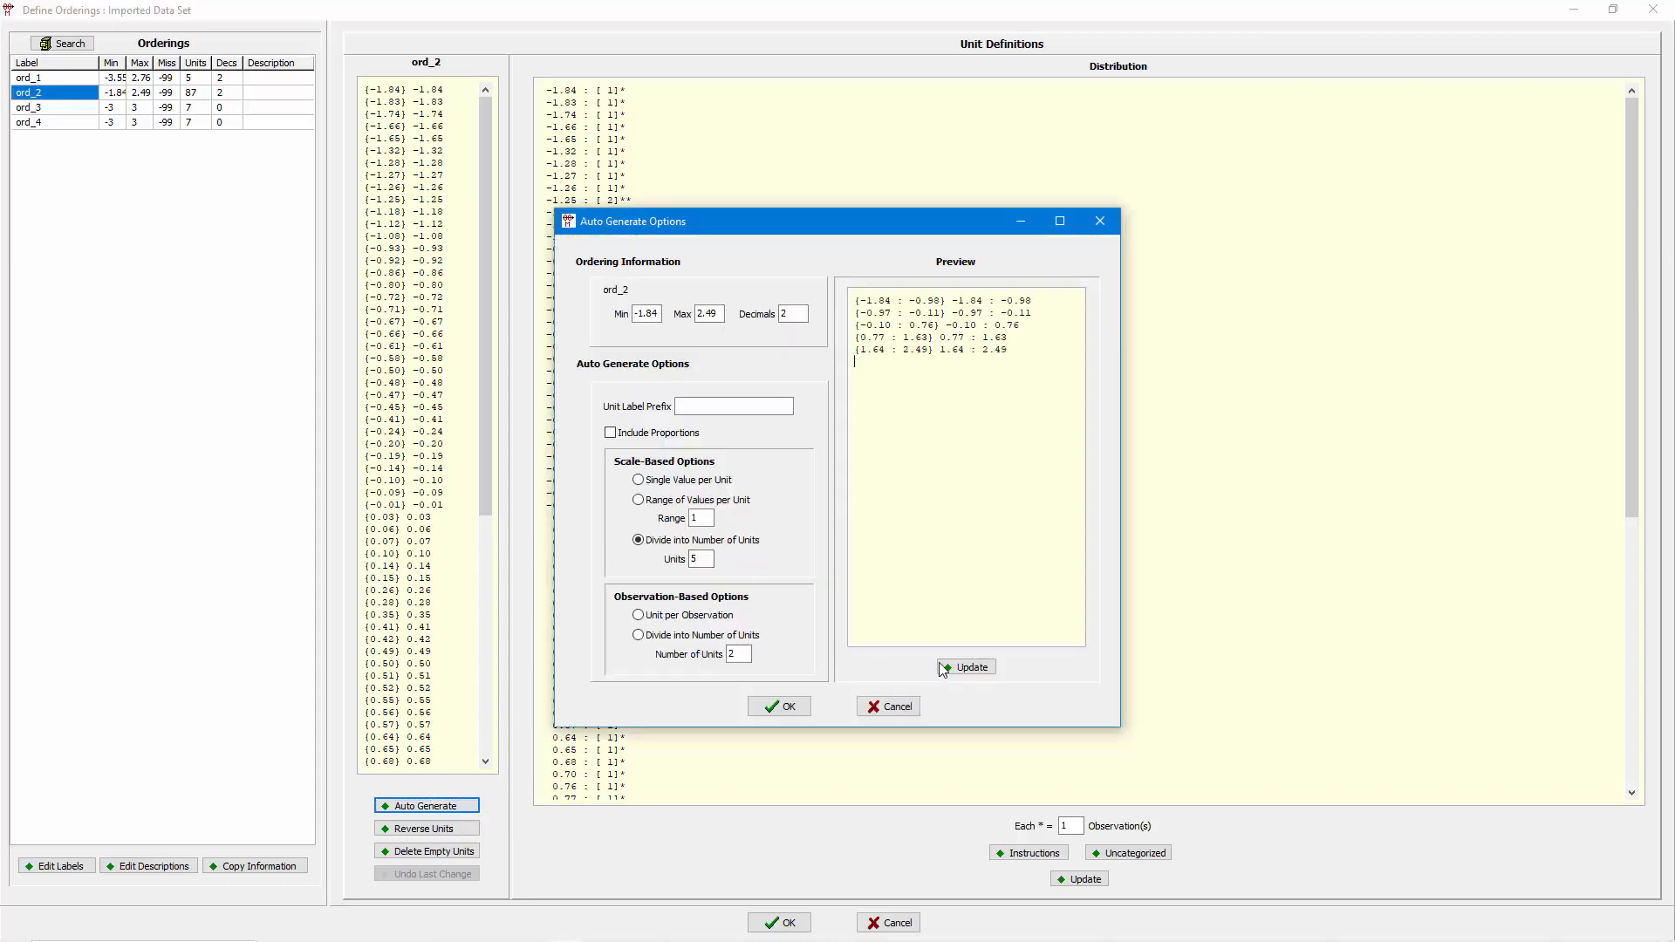
pyautogui.click(781, 707)
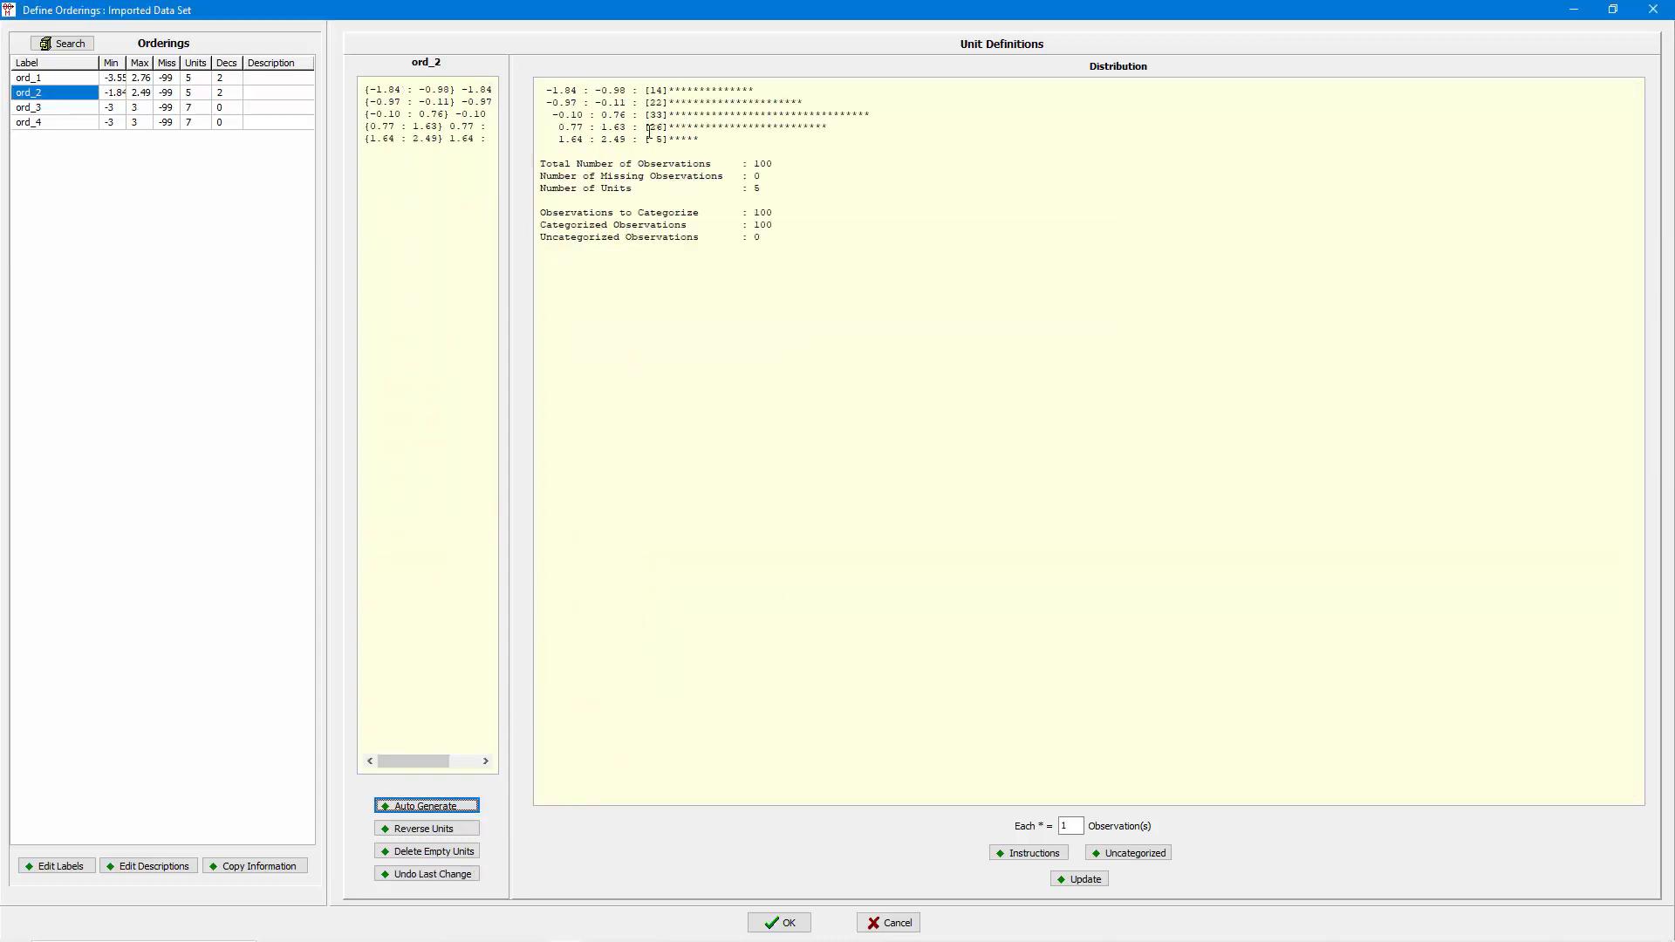
pyautogui.click(77, 108)
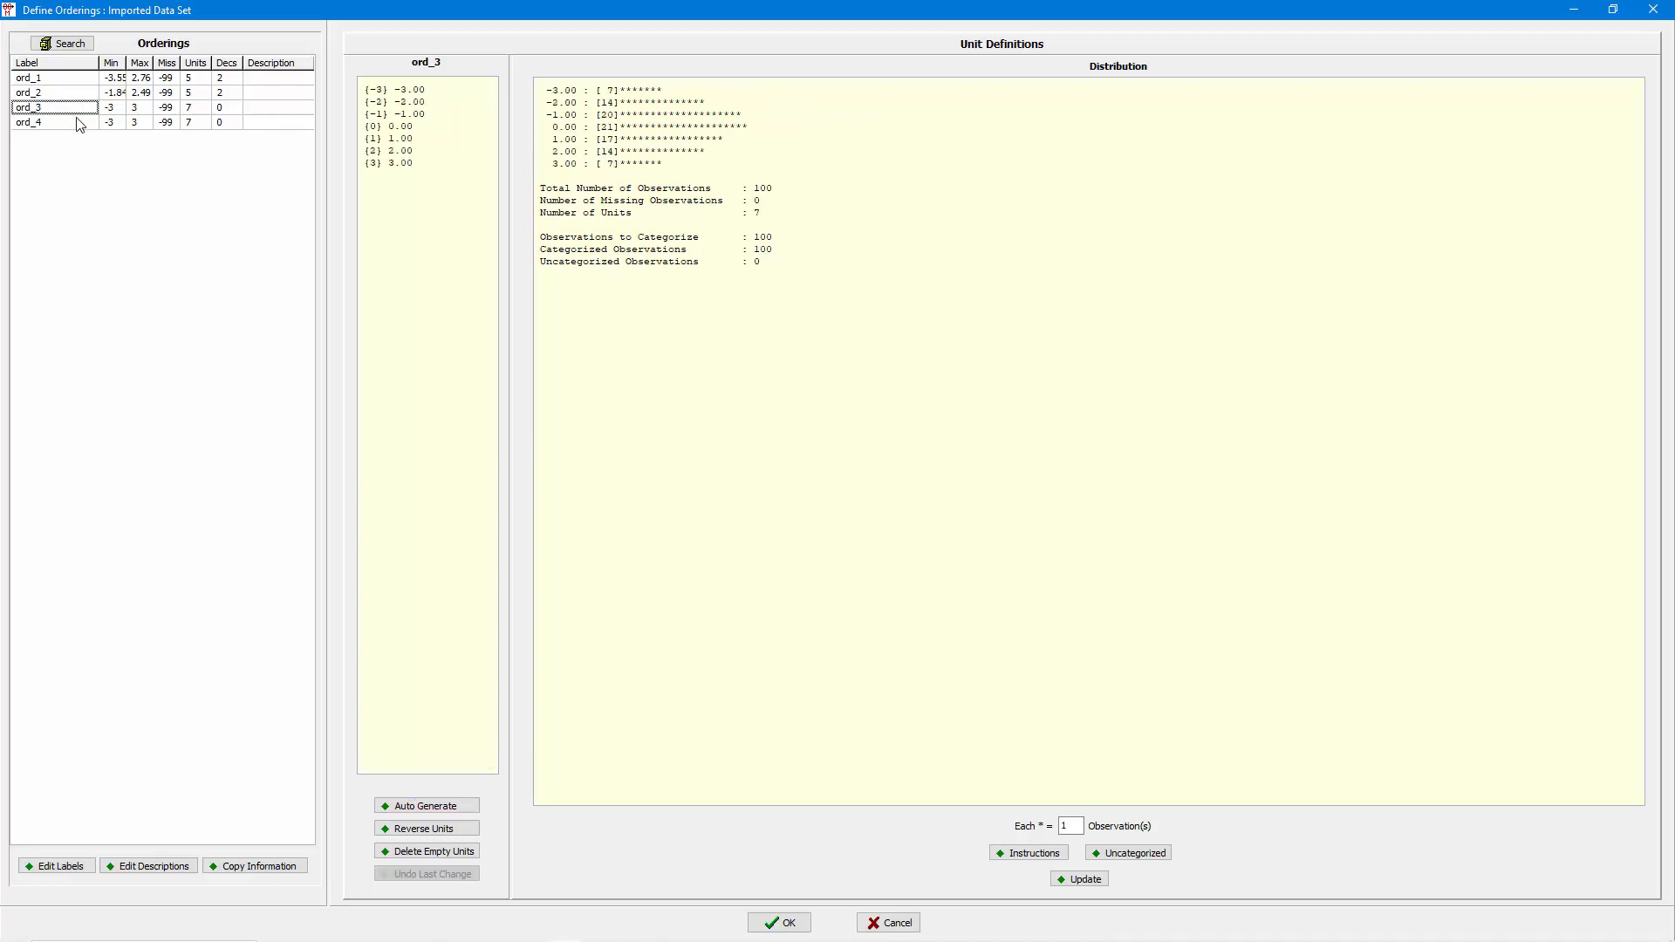
pyautogui.click(79, 124)
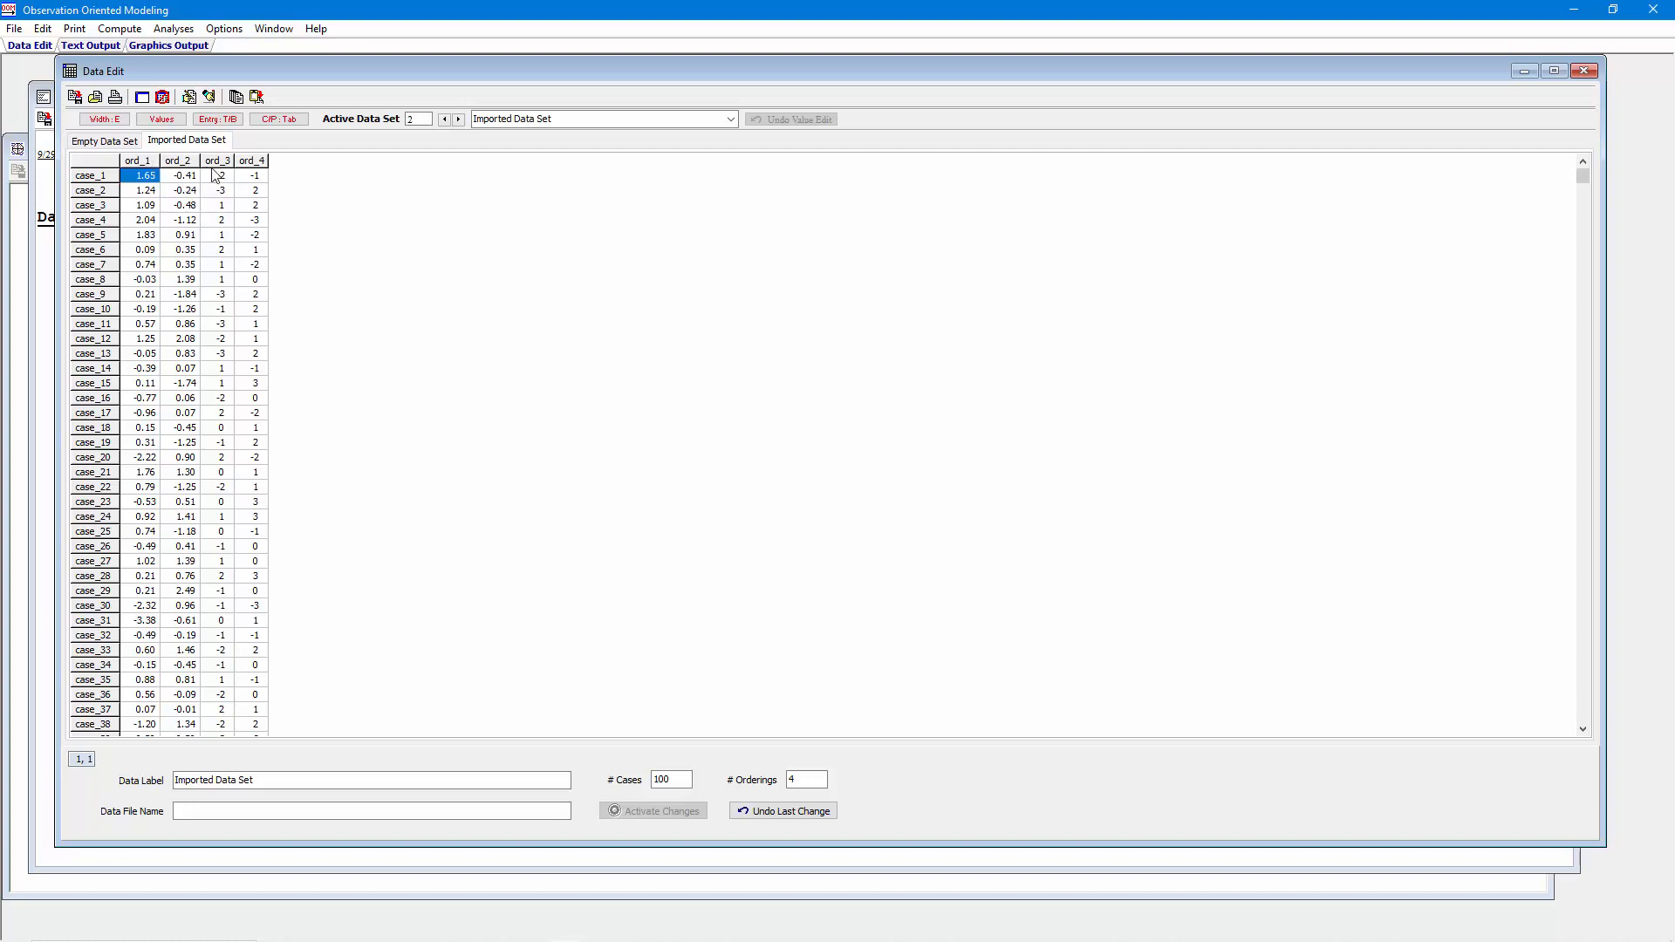
# - Import the CSV data file SimpleNumData_LabelsDescriptions.csv with labels as the first line and ordering descriptions included
pyautogui.click(15, 34)
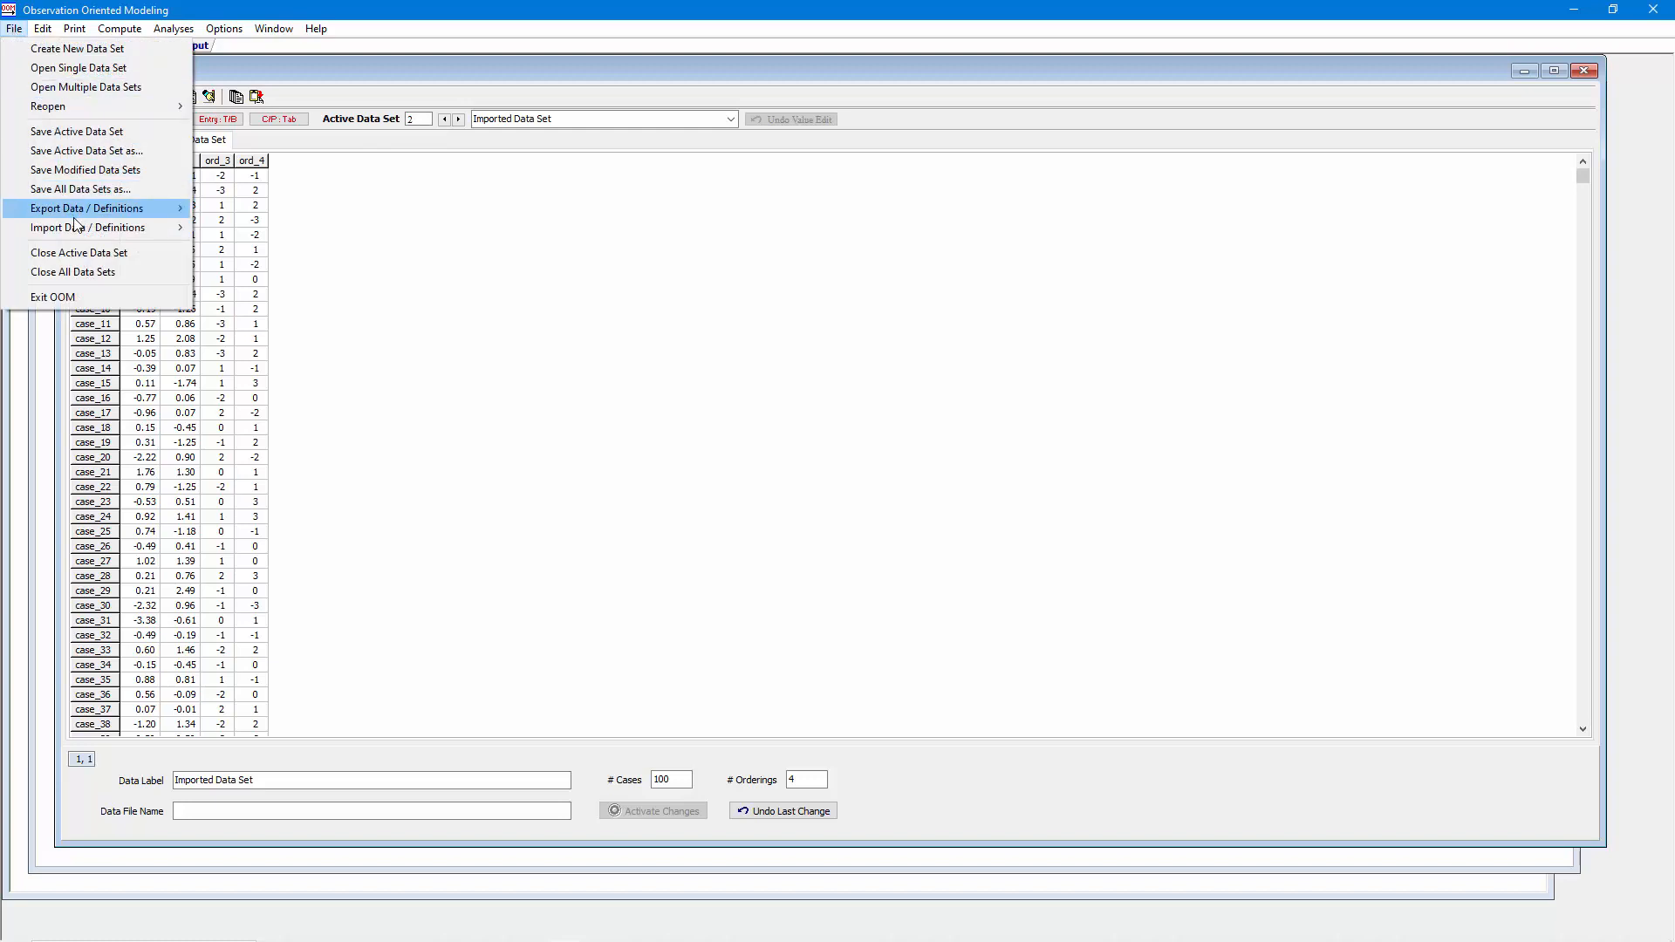
pyautogui.moveTo(79, 209)
pyautogui.moveTo(165, 226)
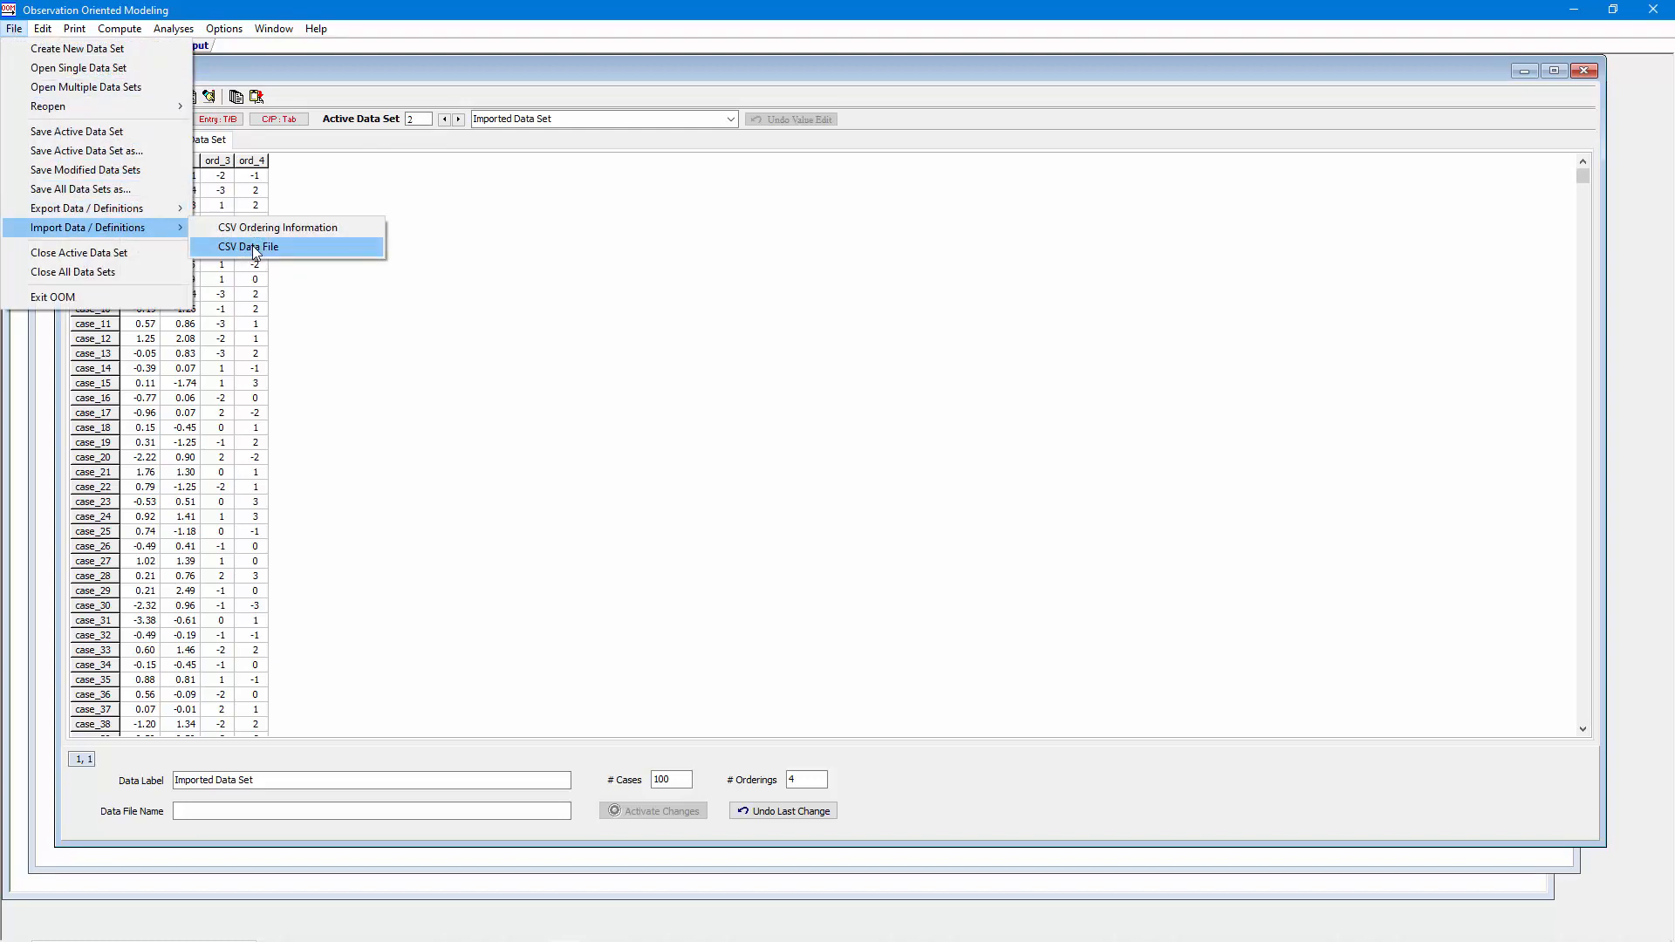
pyautogui.click(255, 247)
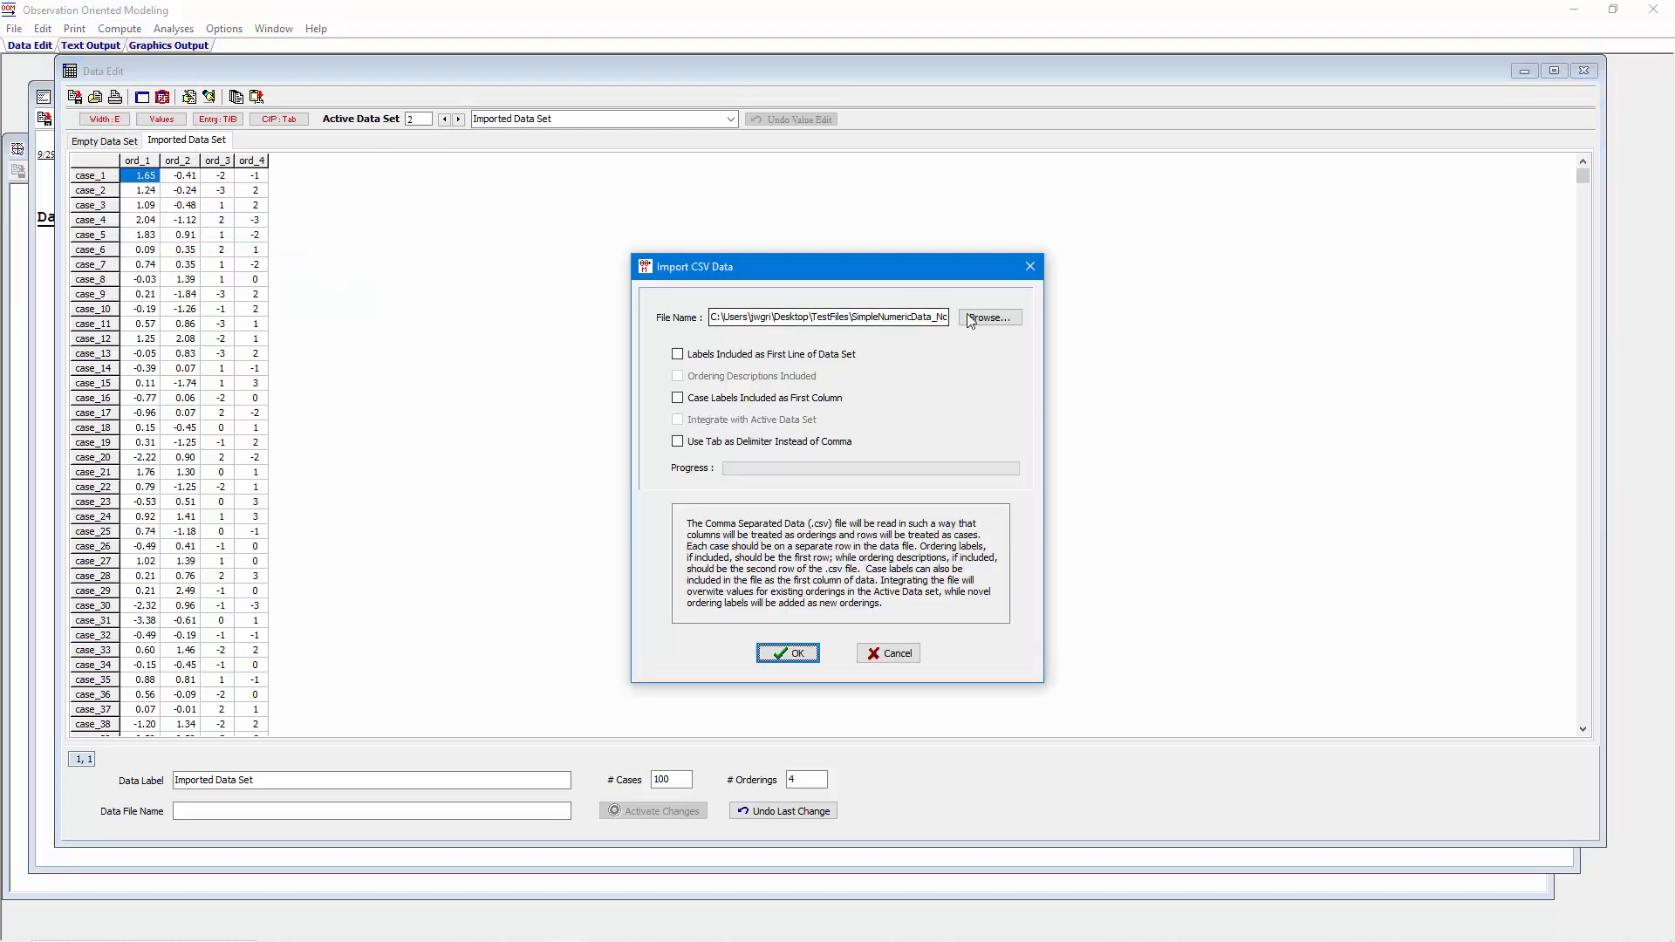
pyautogui.click(984, 321)
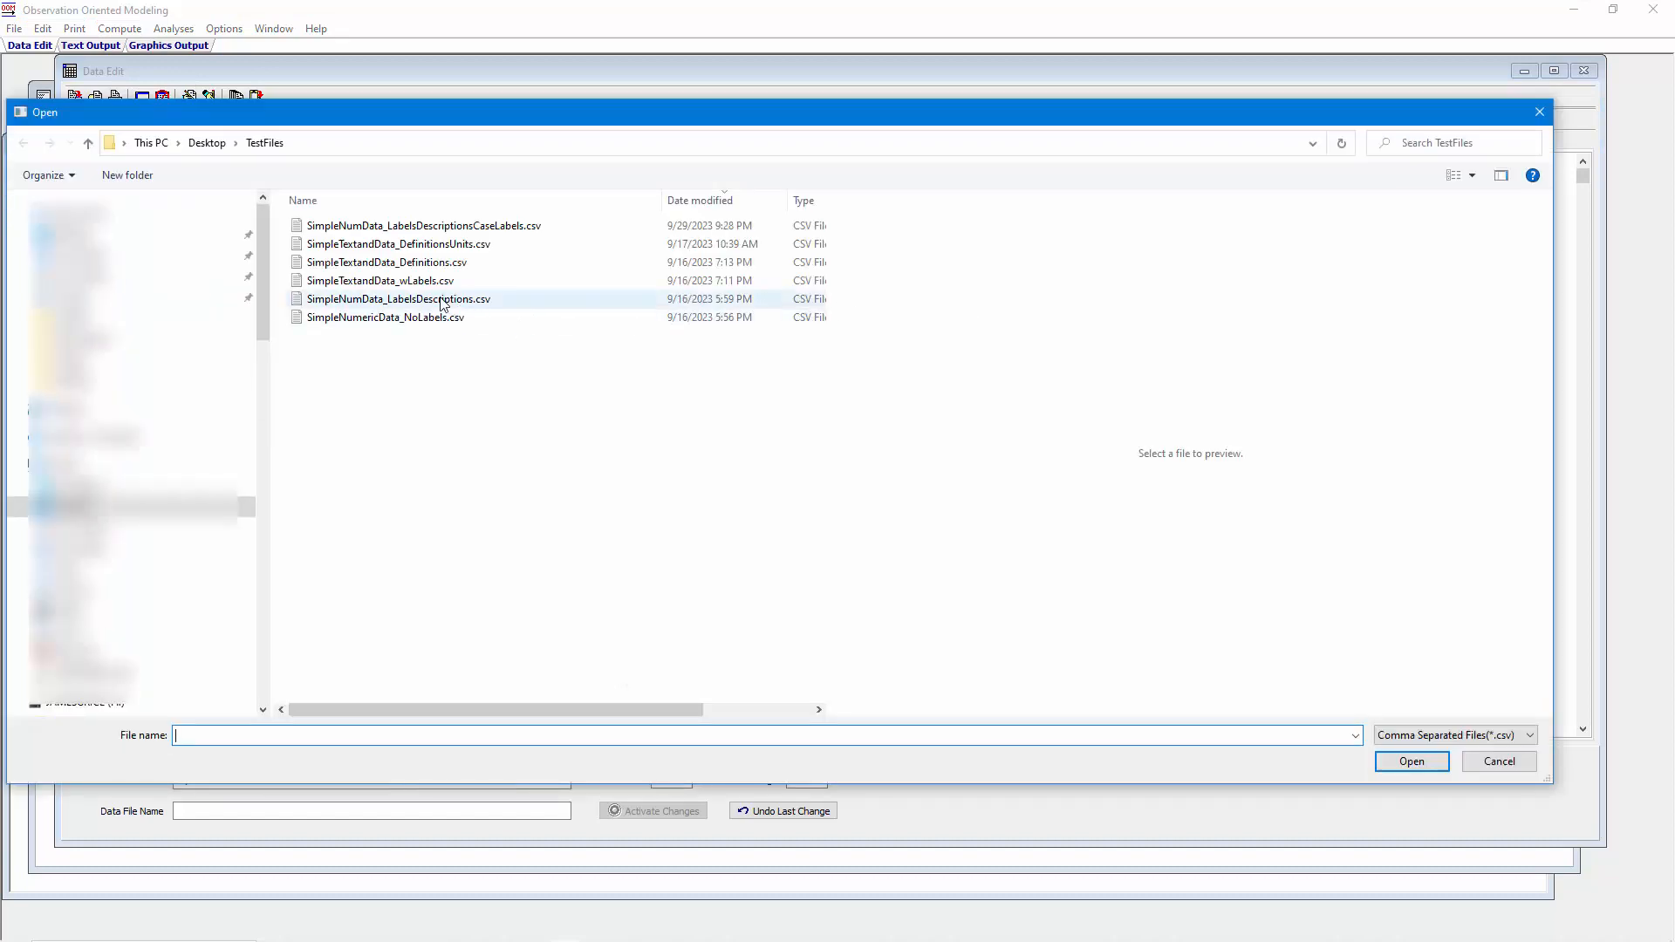
pyautogui.click(418, 304)
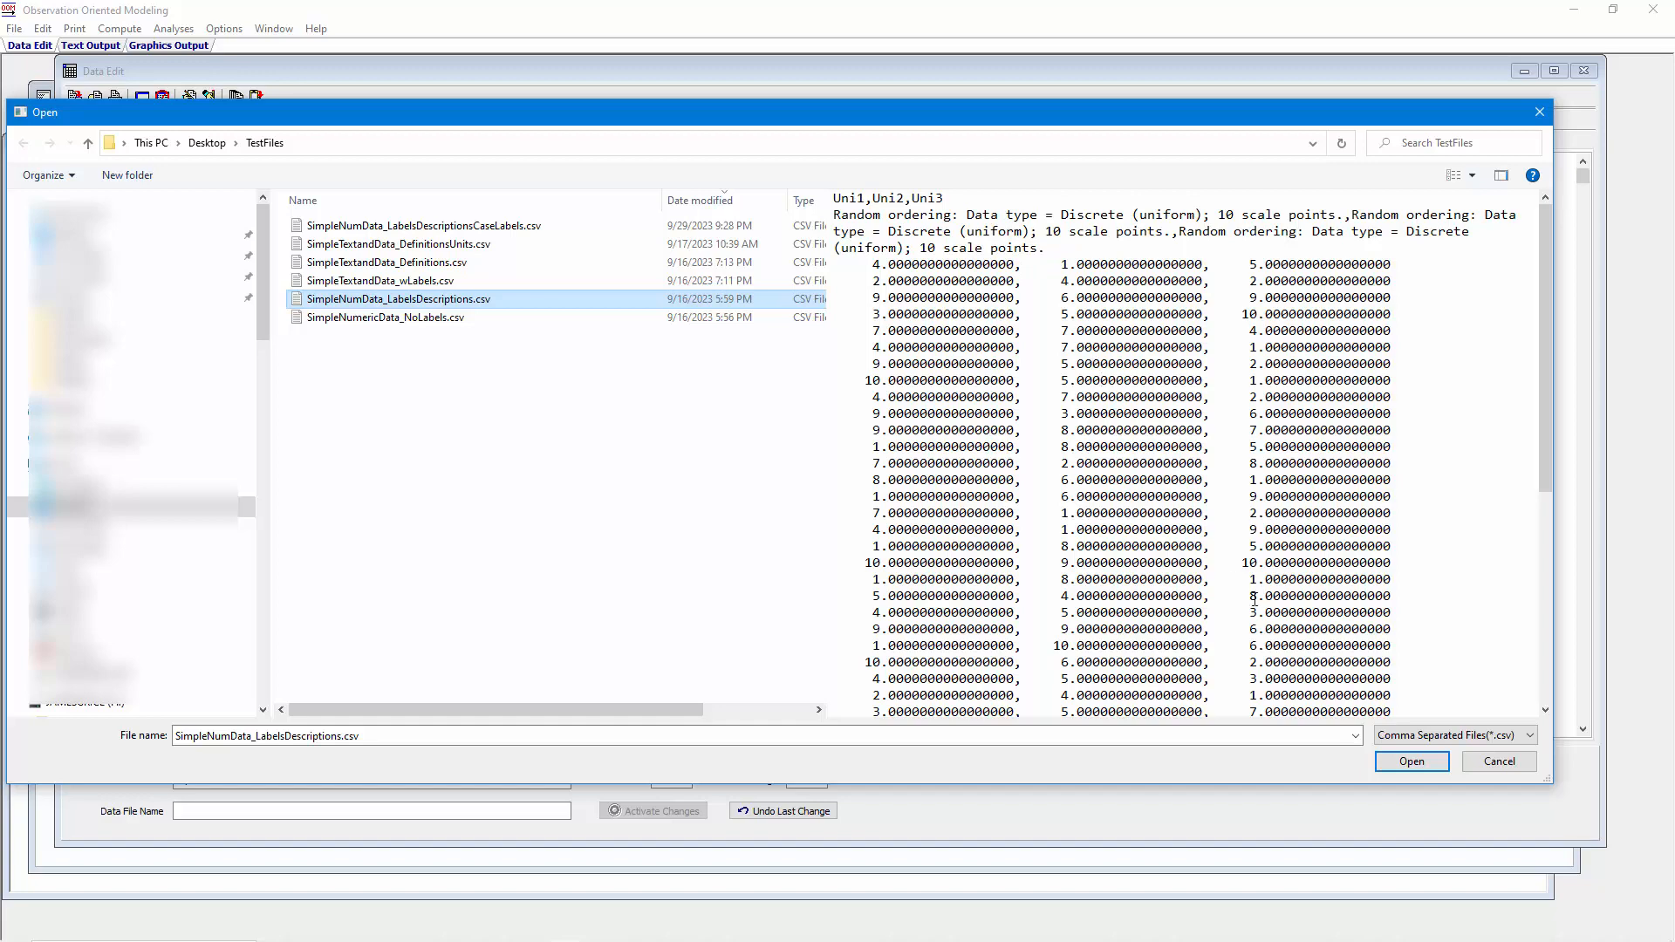
pyautogui.click(1407, 761)
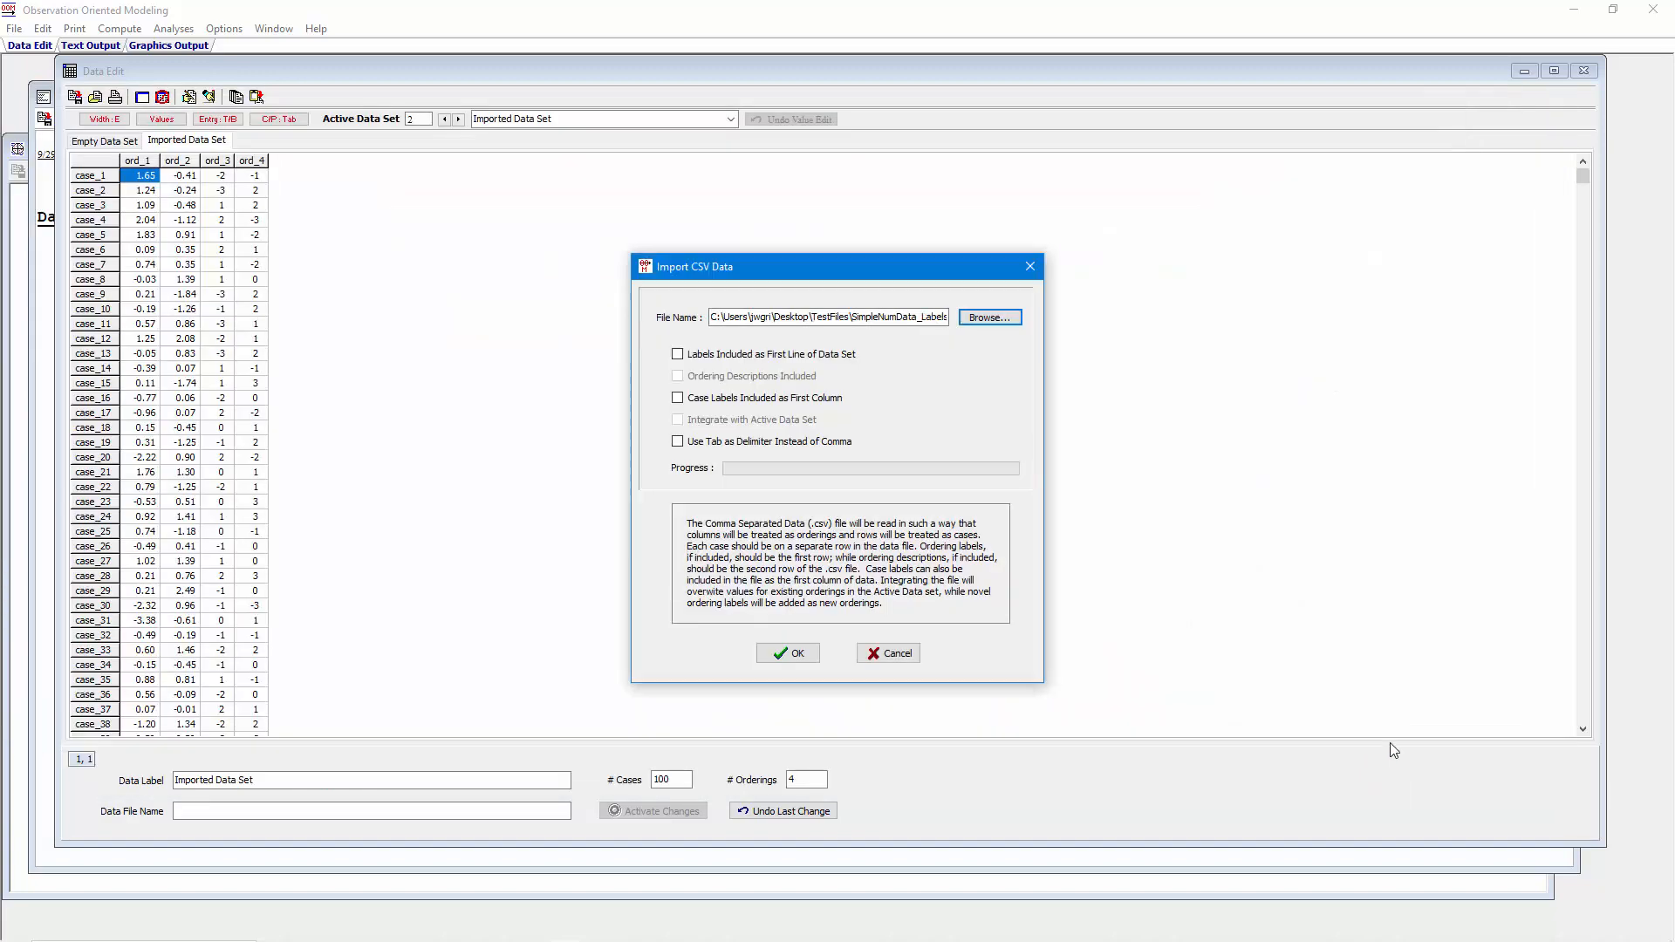
pyautogui.click(678, 354)
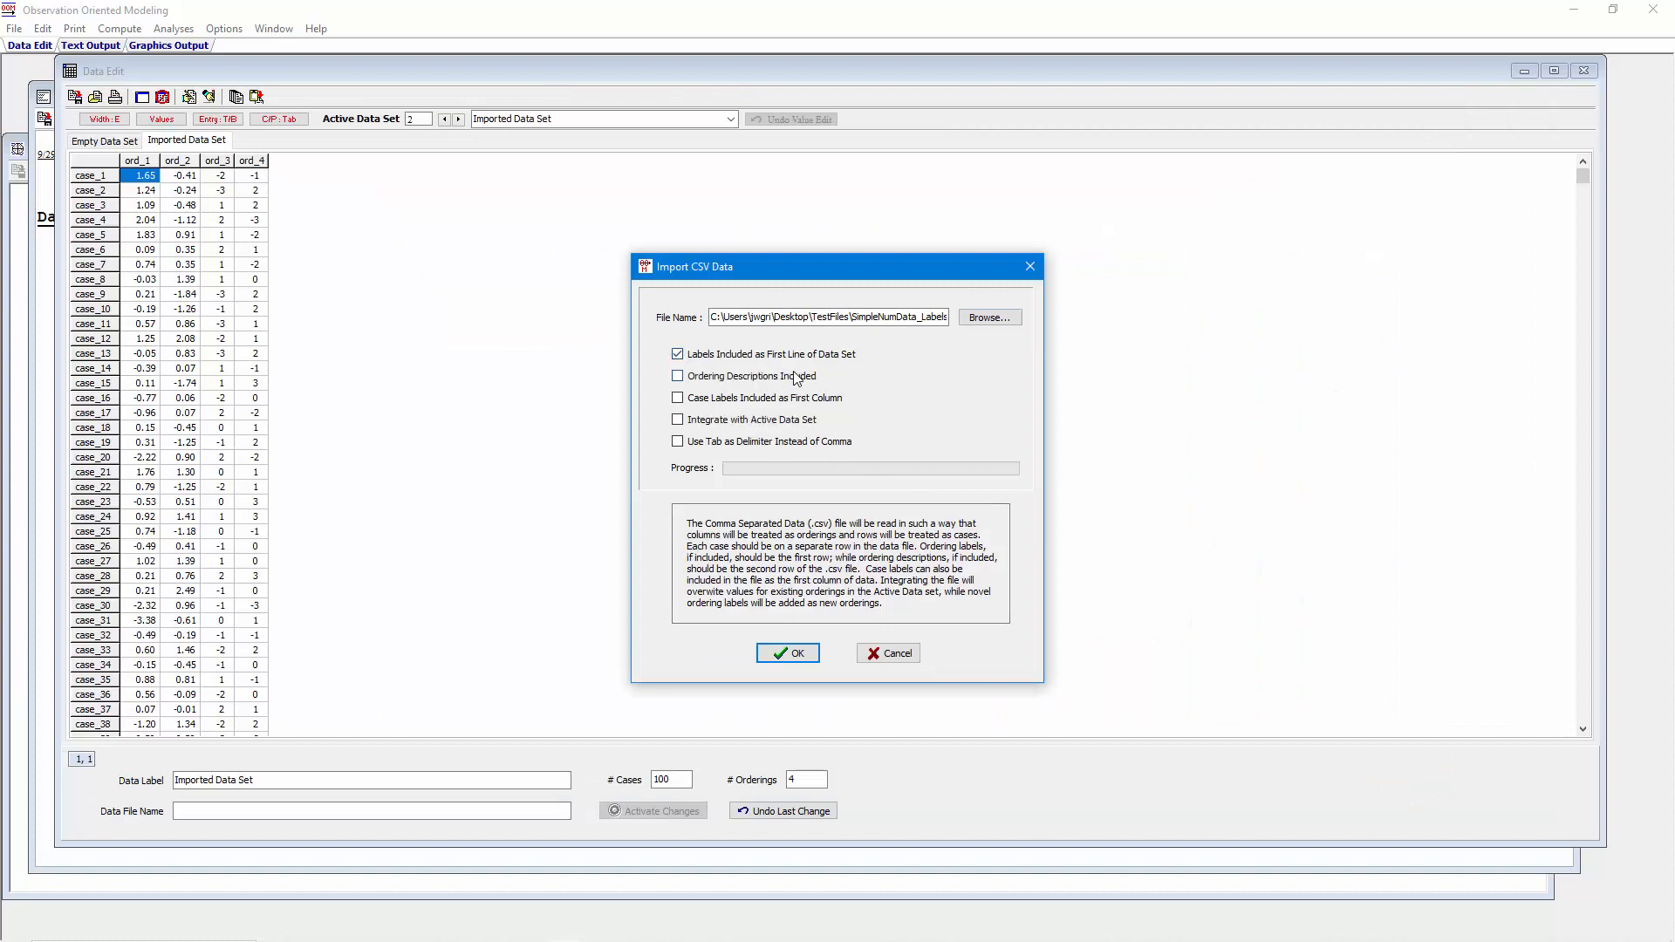
pyautogui.click(679, 376)
pyautogui.click(789, 656)
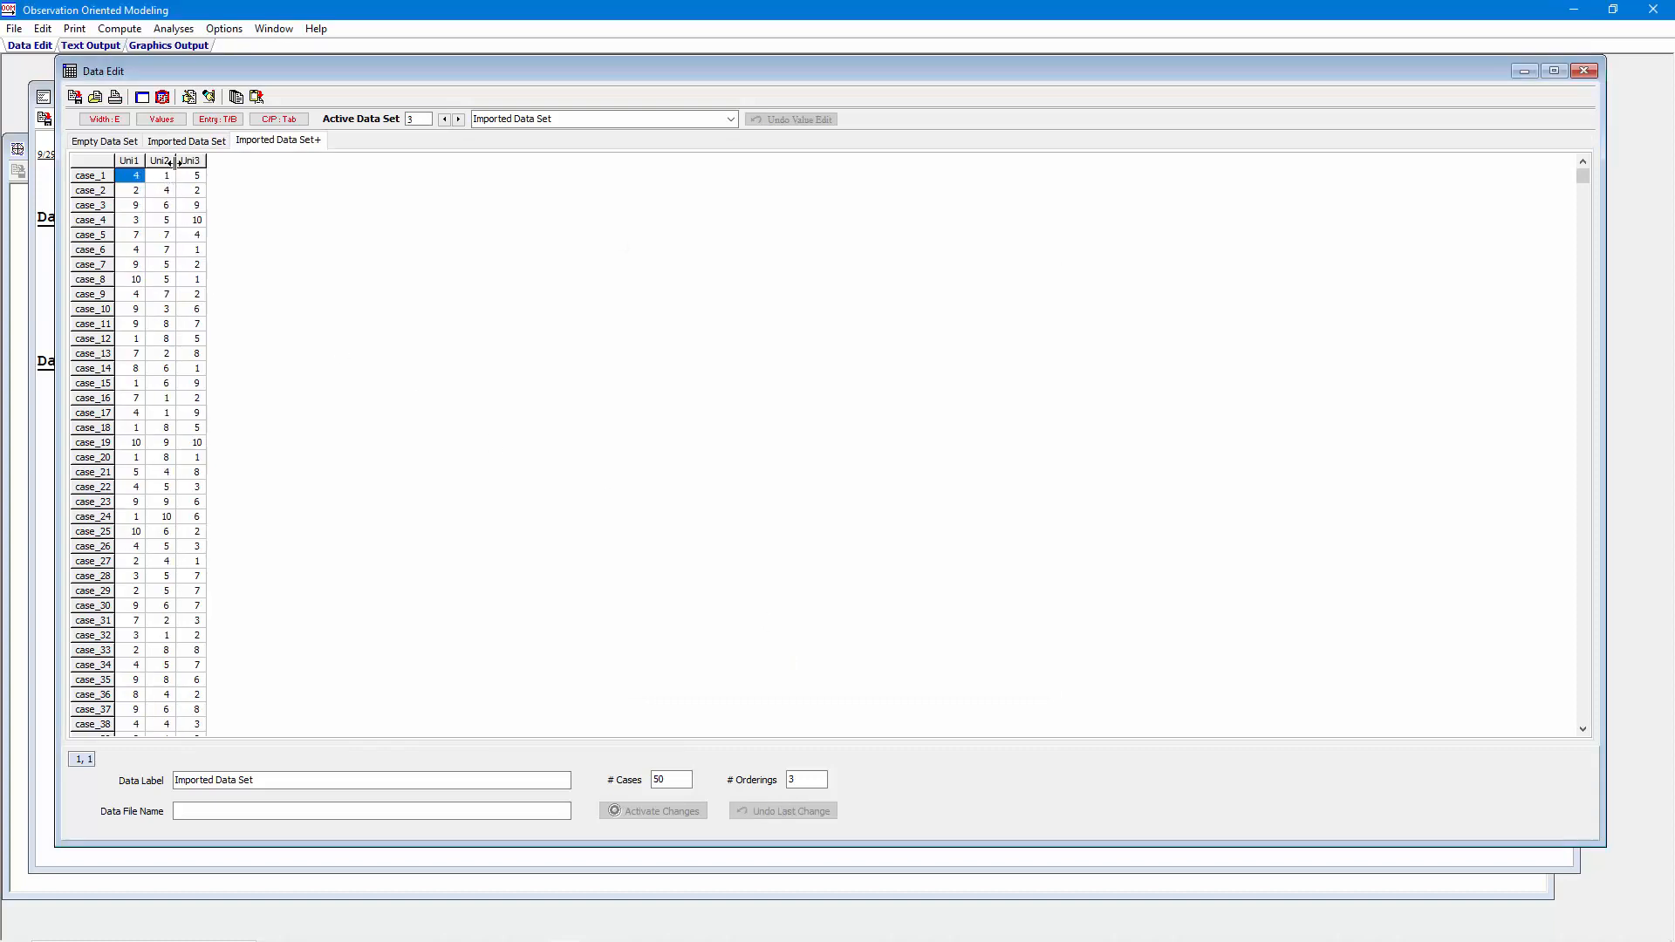
# - Open the ordering definitions of the newly imported data set and widen the orderings list to read the full descriptions
pyautogui.click(190, 103)
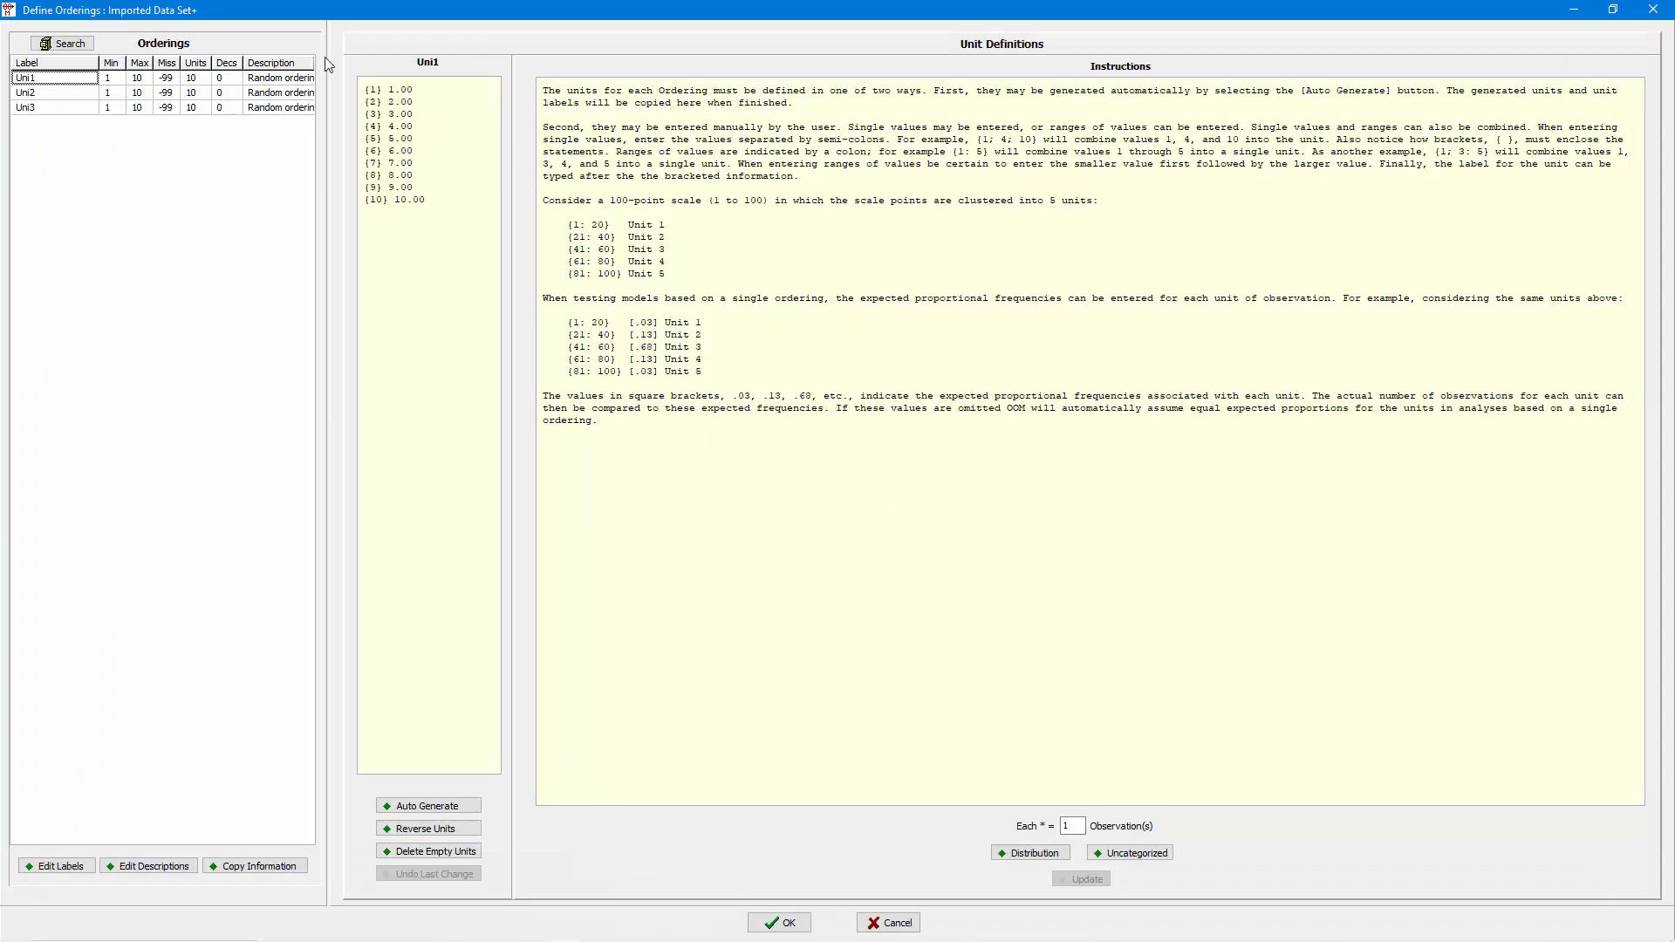
pyautogui.moveTo(329, 56); pyautogui.dragTo(667, 59)
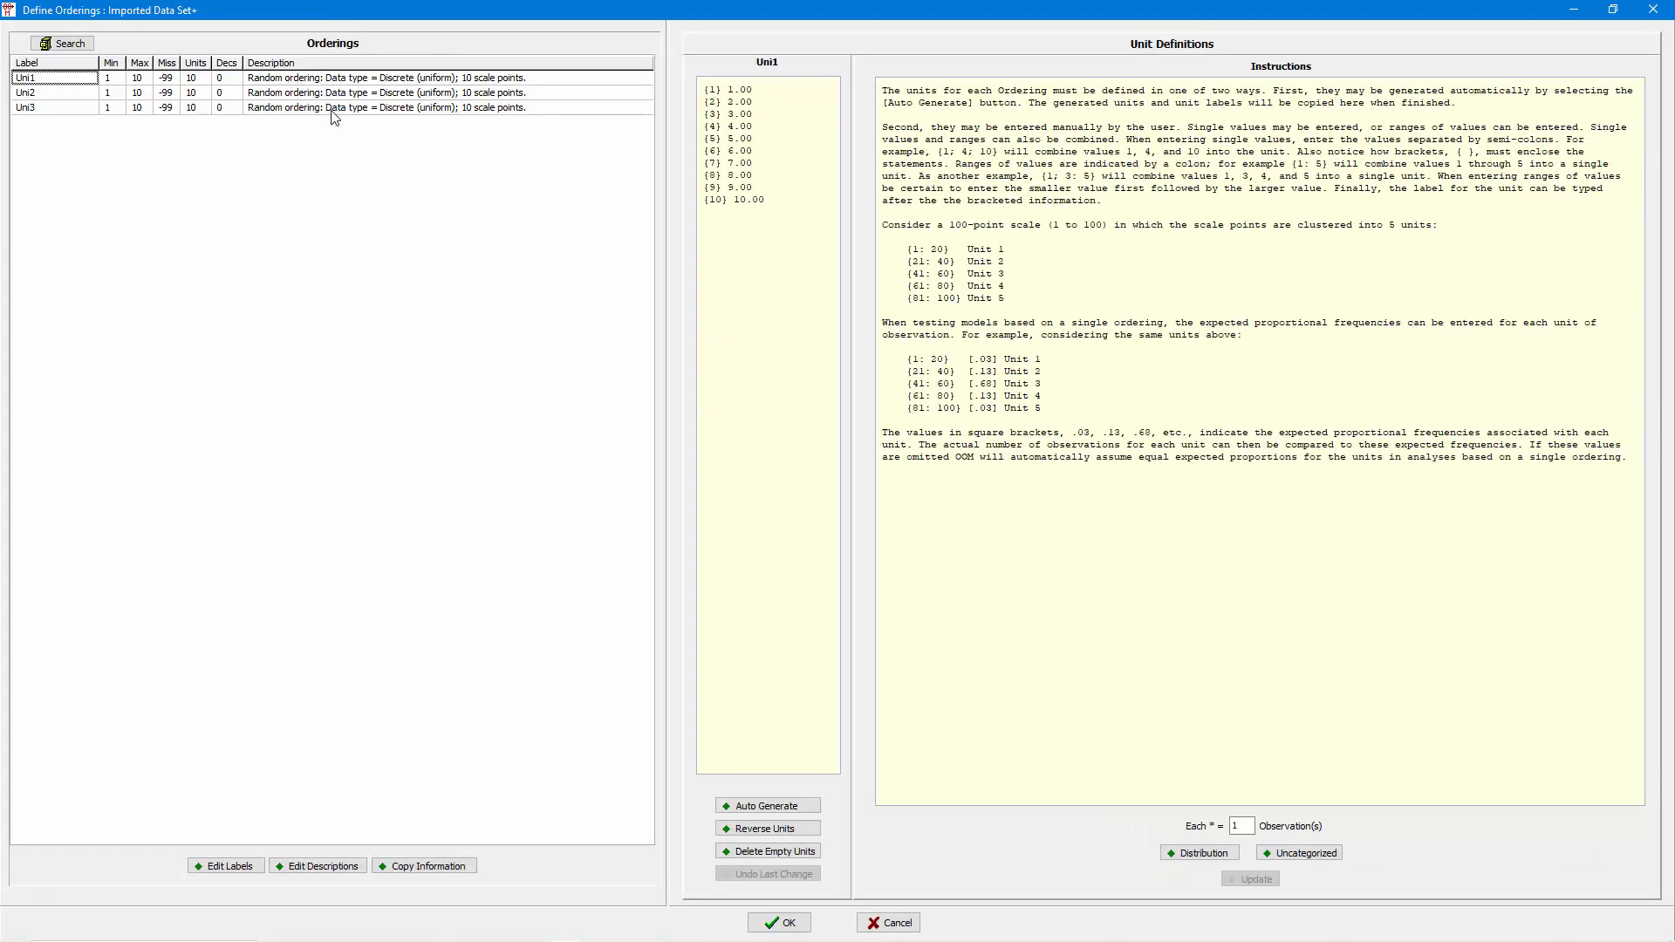
# - Display the unit distributions of Uni1, Uni2 and Uni3, and check Uni3's uncategorized observations
pyautogui.click(951, 644)
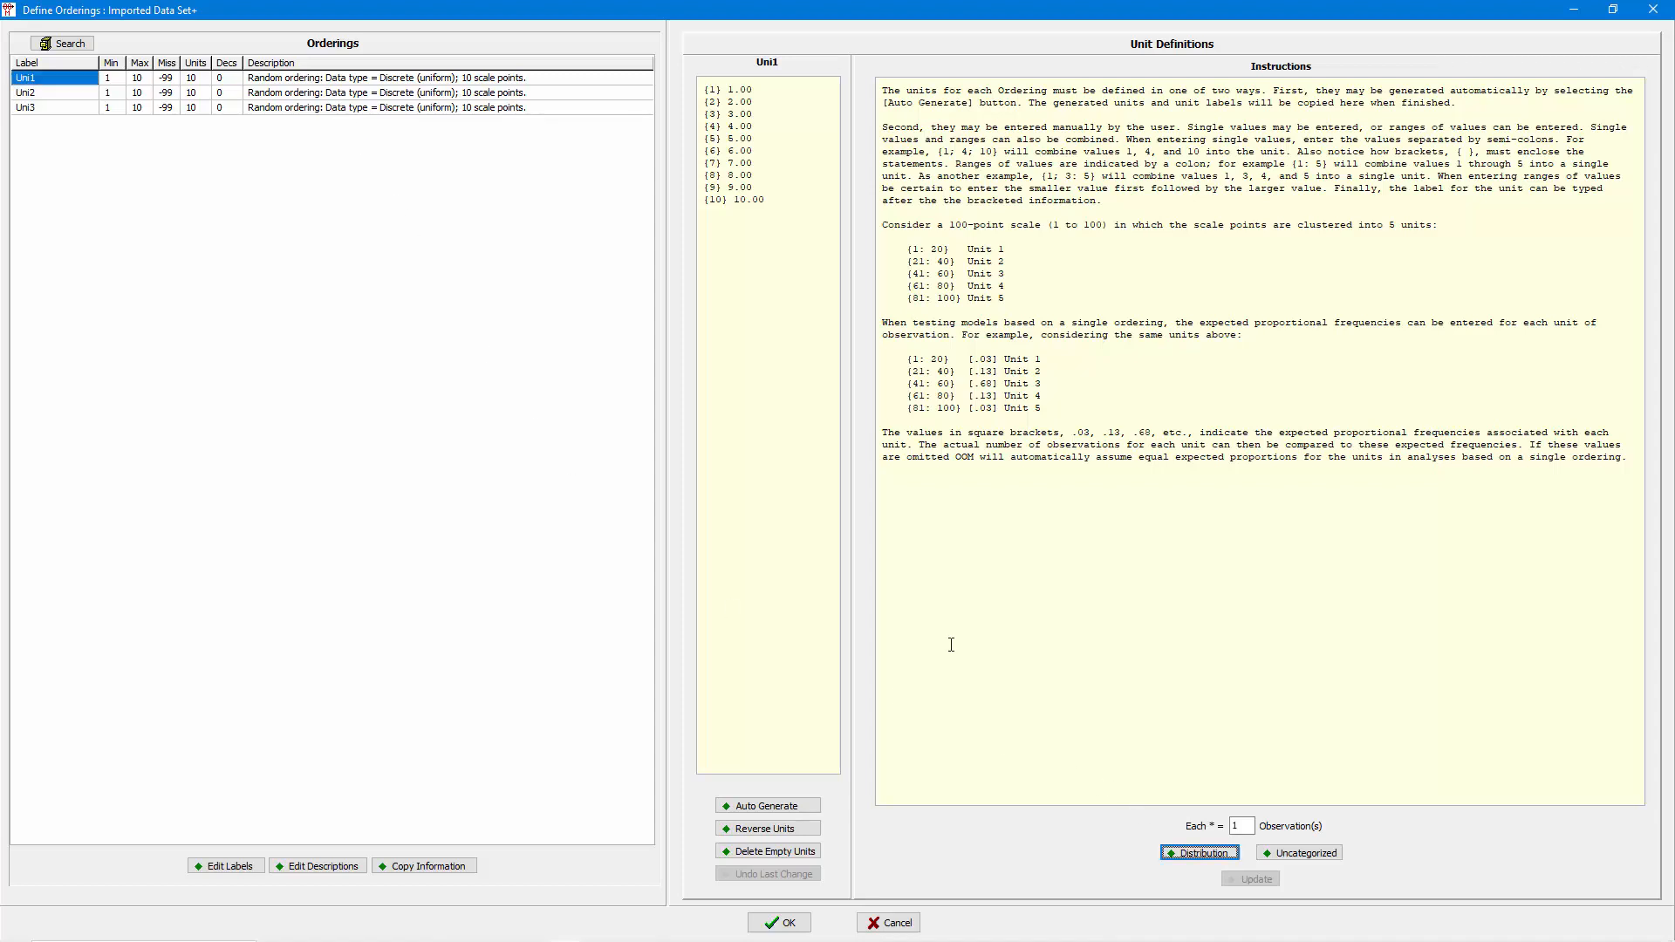
pyautogui.click(1168, 848)
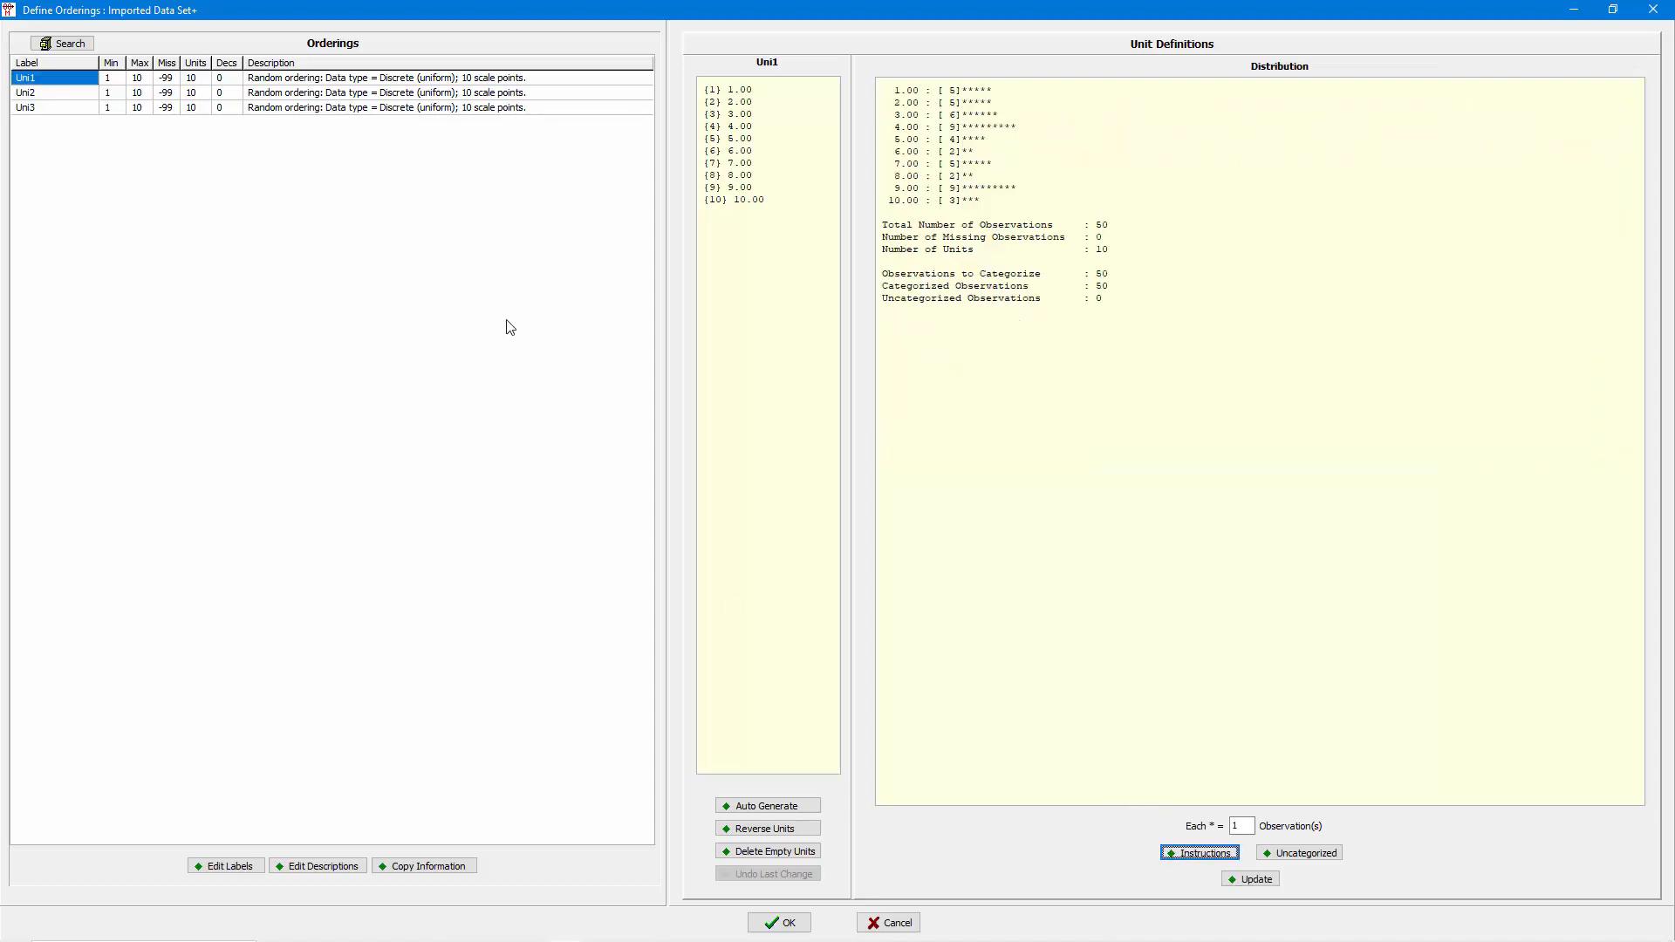
pyautogui.click(43, 94)
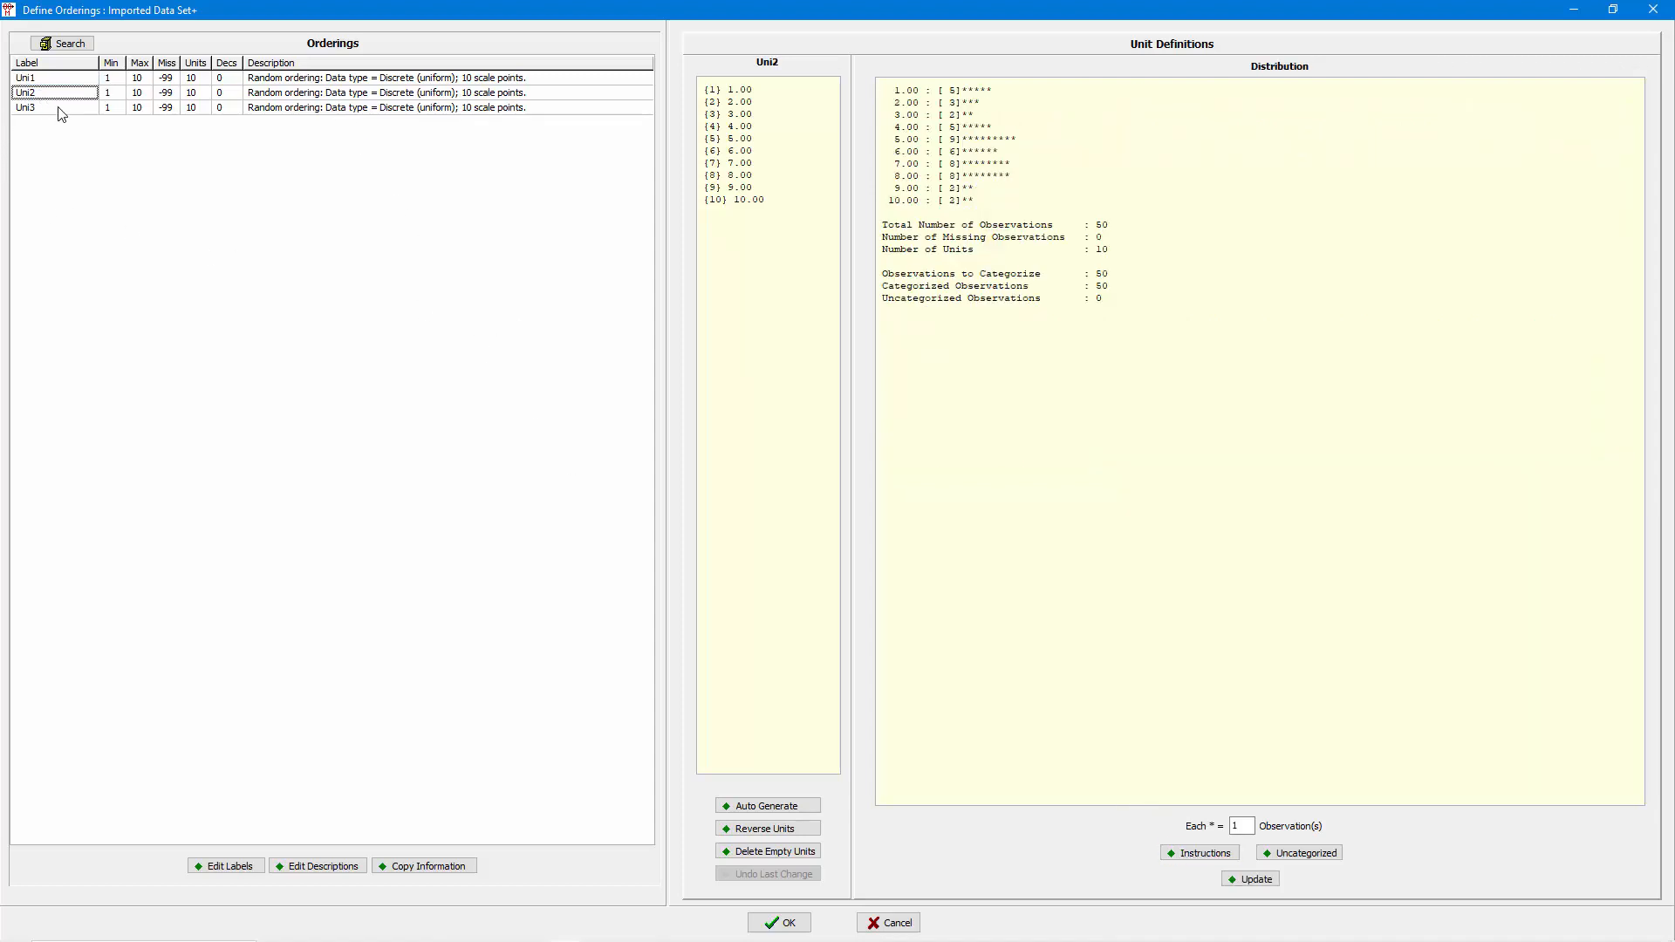
pyautogui.click(67, 108)
pyautogui.moveTo(1110, 297); pyautogui.dragTo(983, 306)
pyautogui.moveTo(881, 307); pyautogui.dragTo(885, 298)
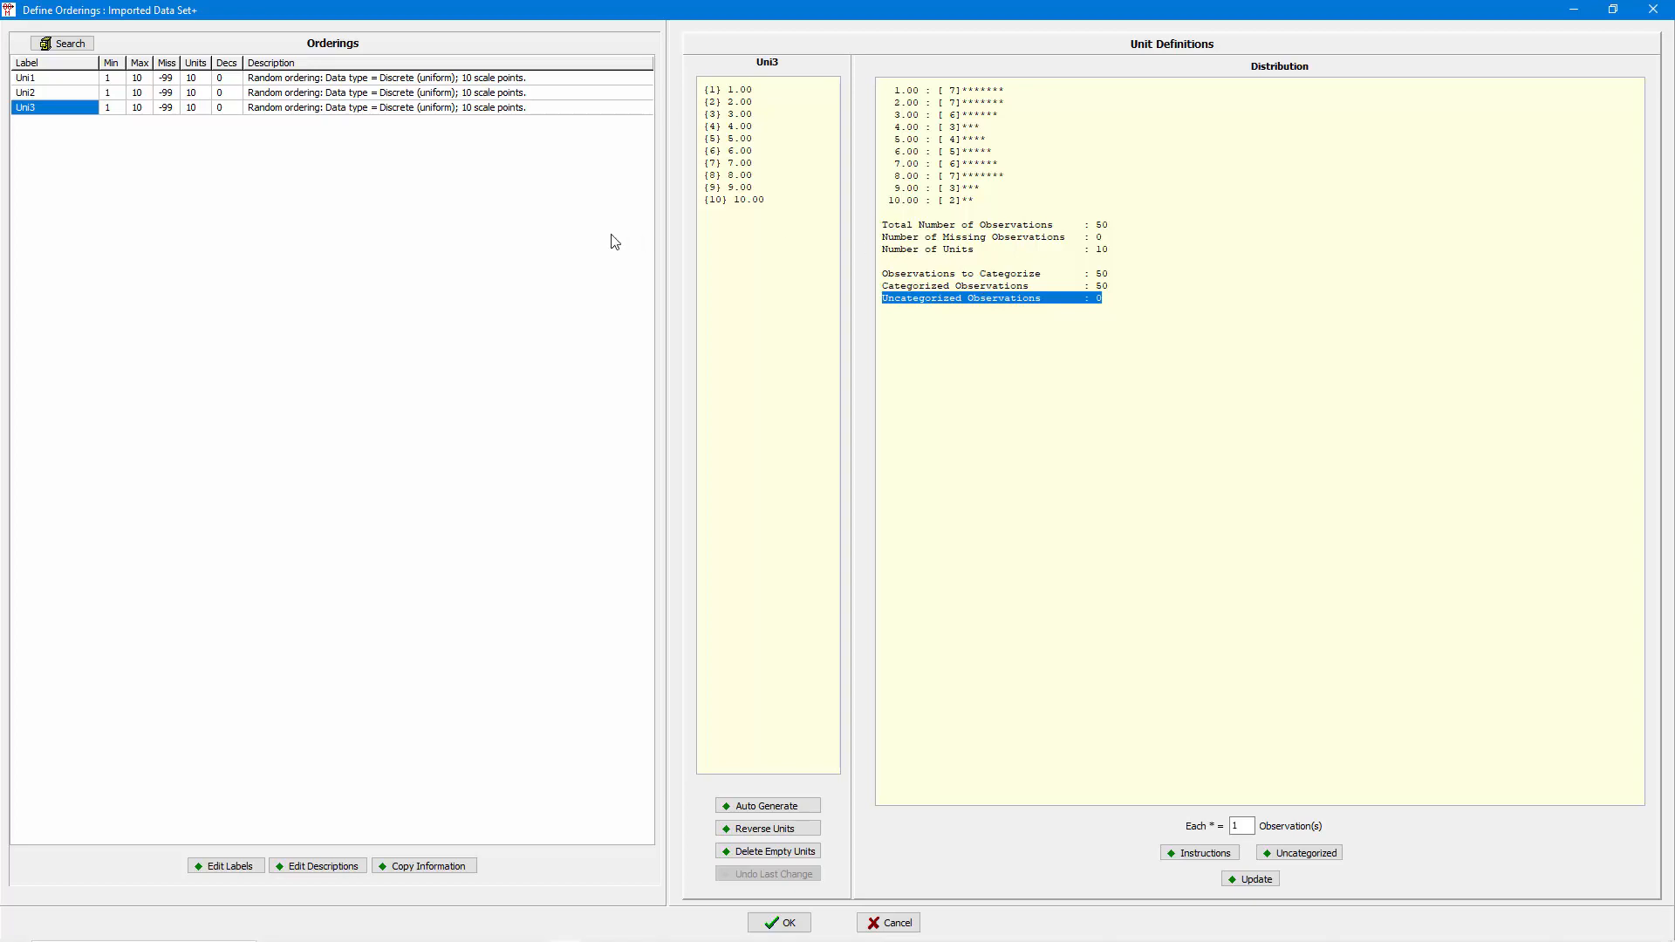
# - Review the distributions of Uni2 and Uni1 again, check Uni1's uncategorized observations, and accept the ordering definitions
pyautogui.click(321, 94)
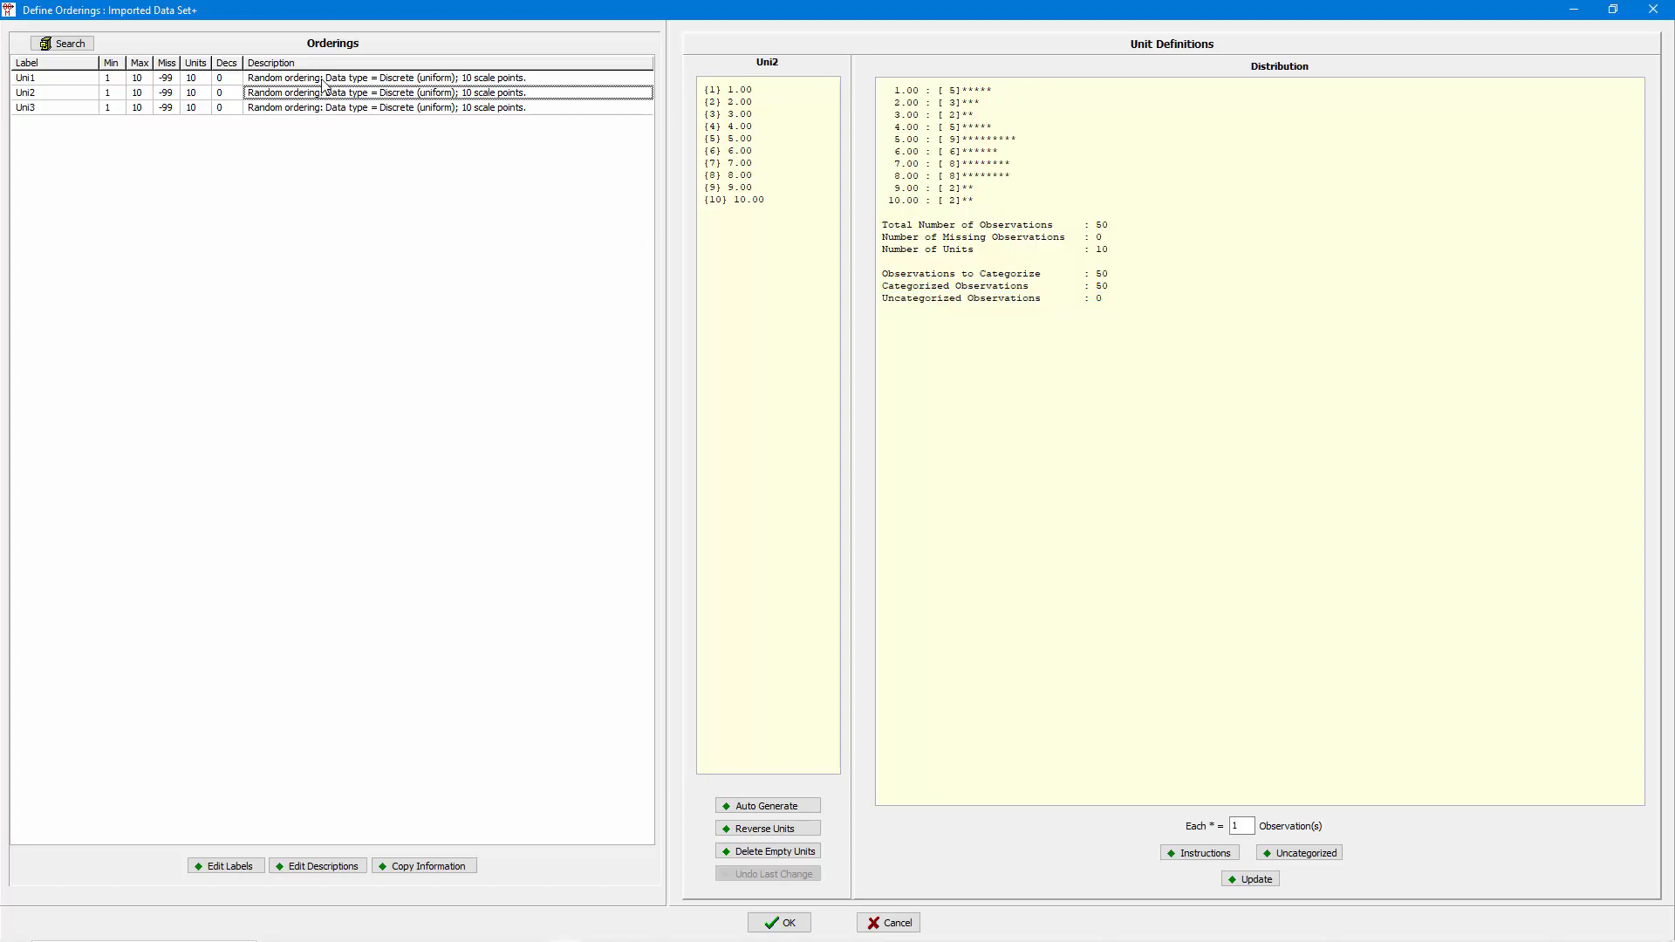
pyautogui.click(330, 78)
pyautogui.moveTo(1126, 297); pyautogui.dragTo(888, 297)
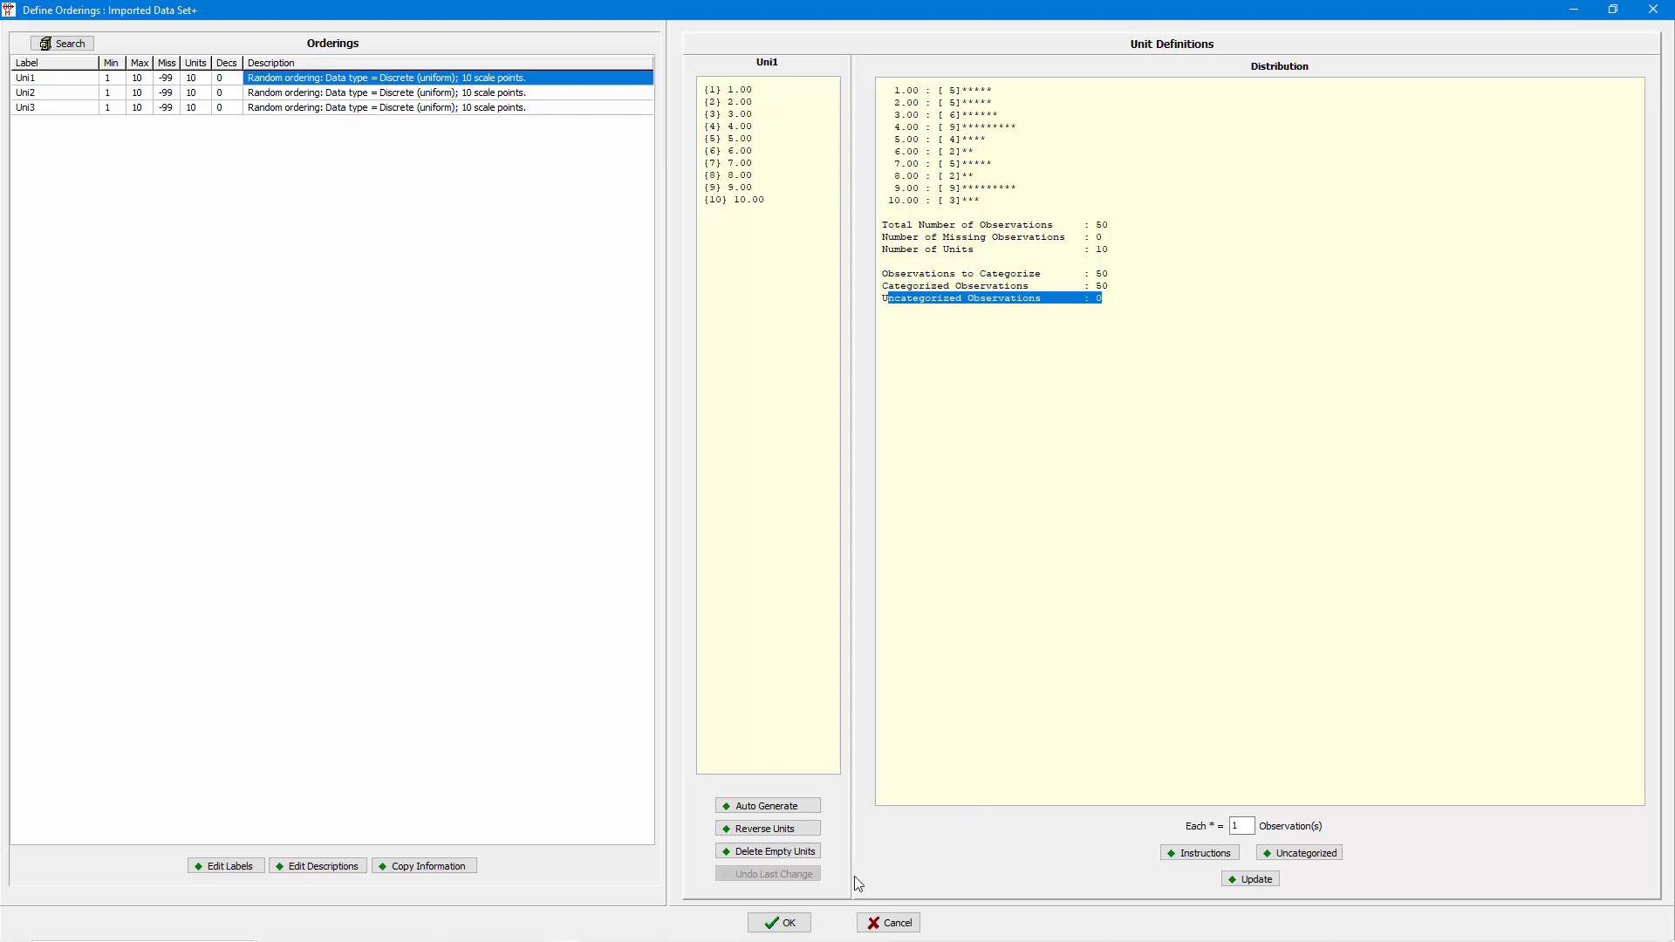
pyautogui.click(803, 927)
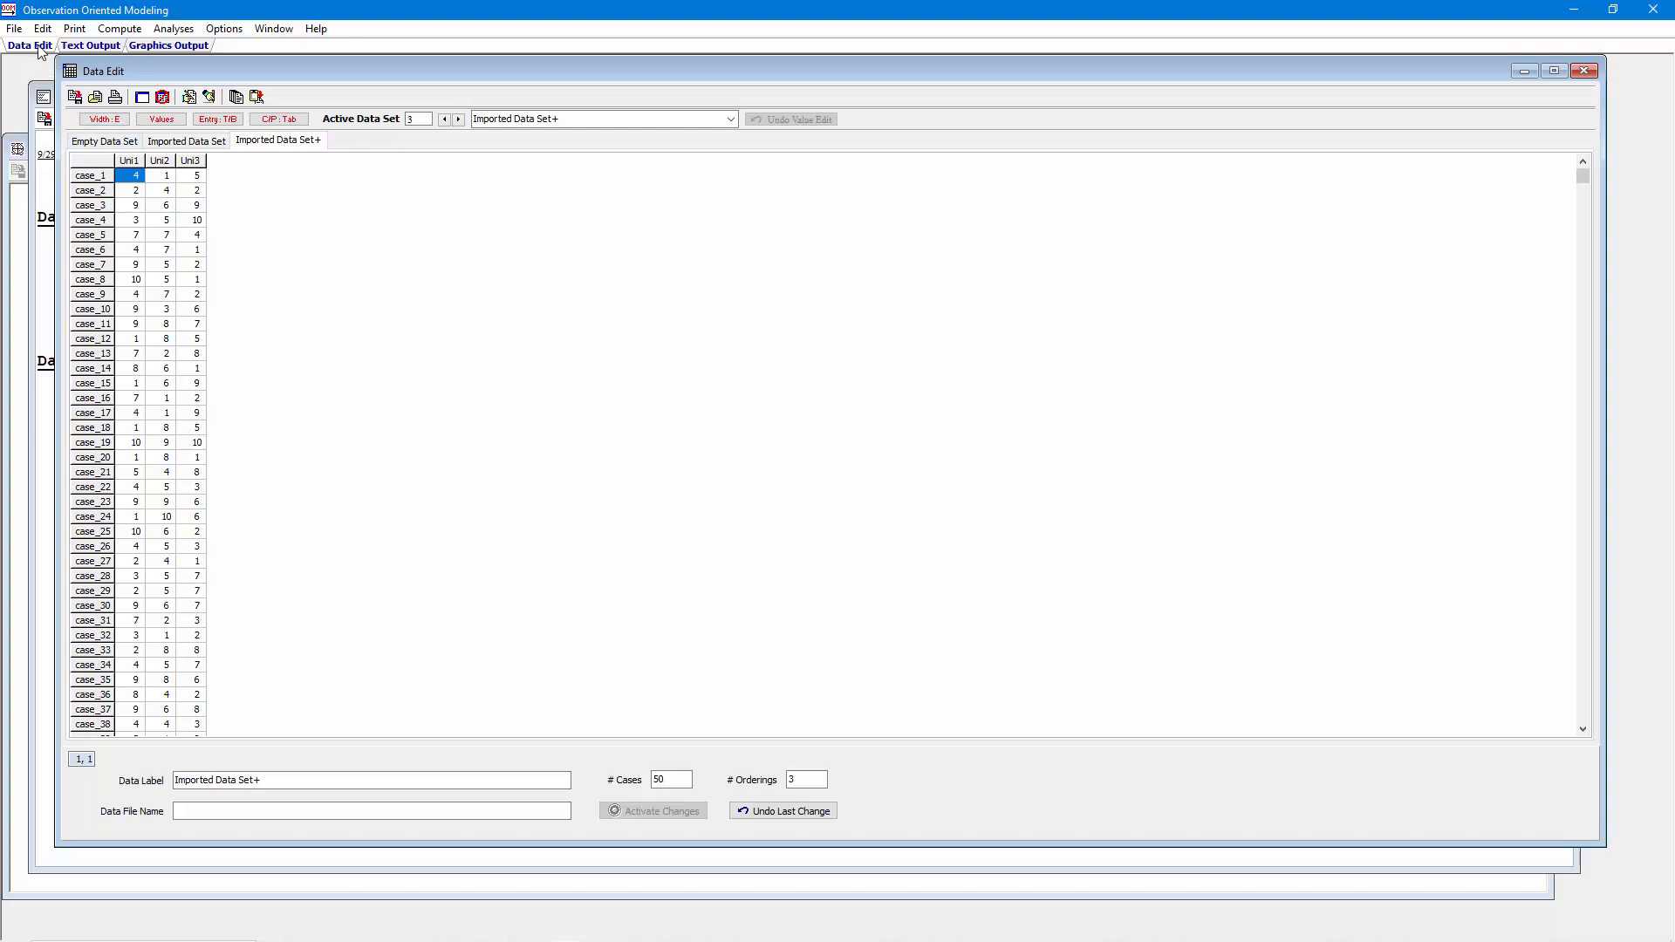
# - Import the CSV data file SimpleNumData_LabelsDescriptionsCaseLabels.csv with first-line labels, ordering descriptions, and case labels as the first column
pyautogui.click(15, 28)
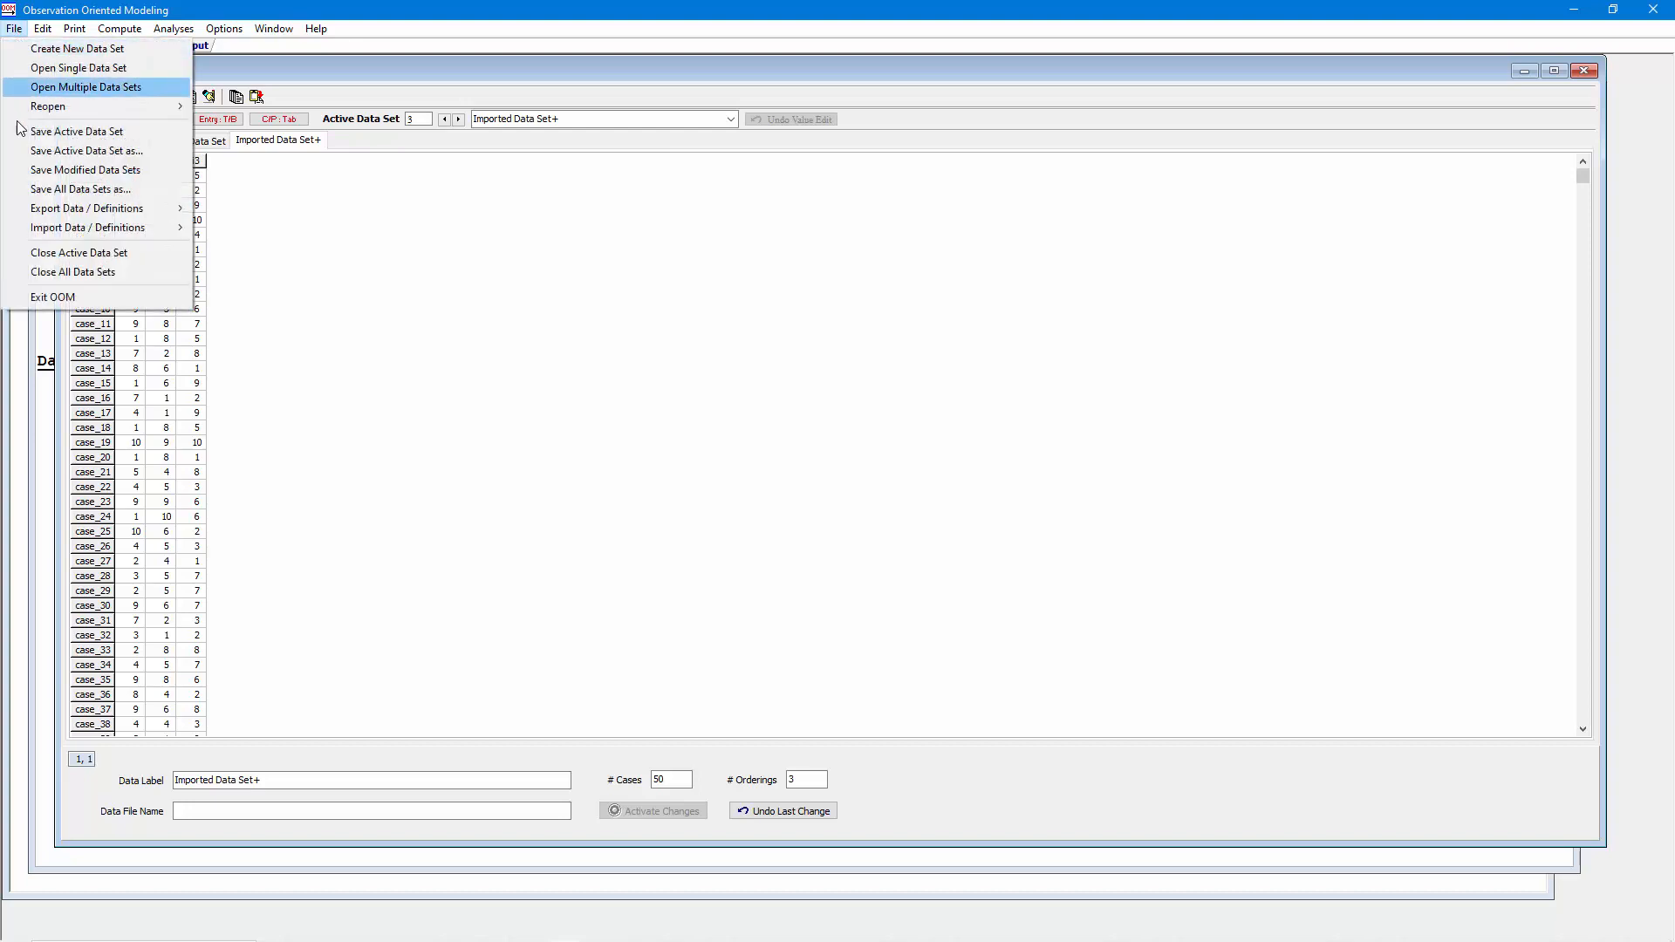
pyautogui.moveTo(50, 227)
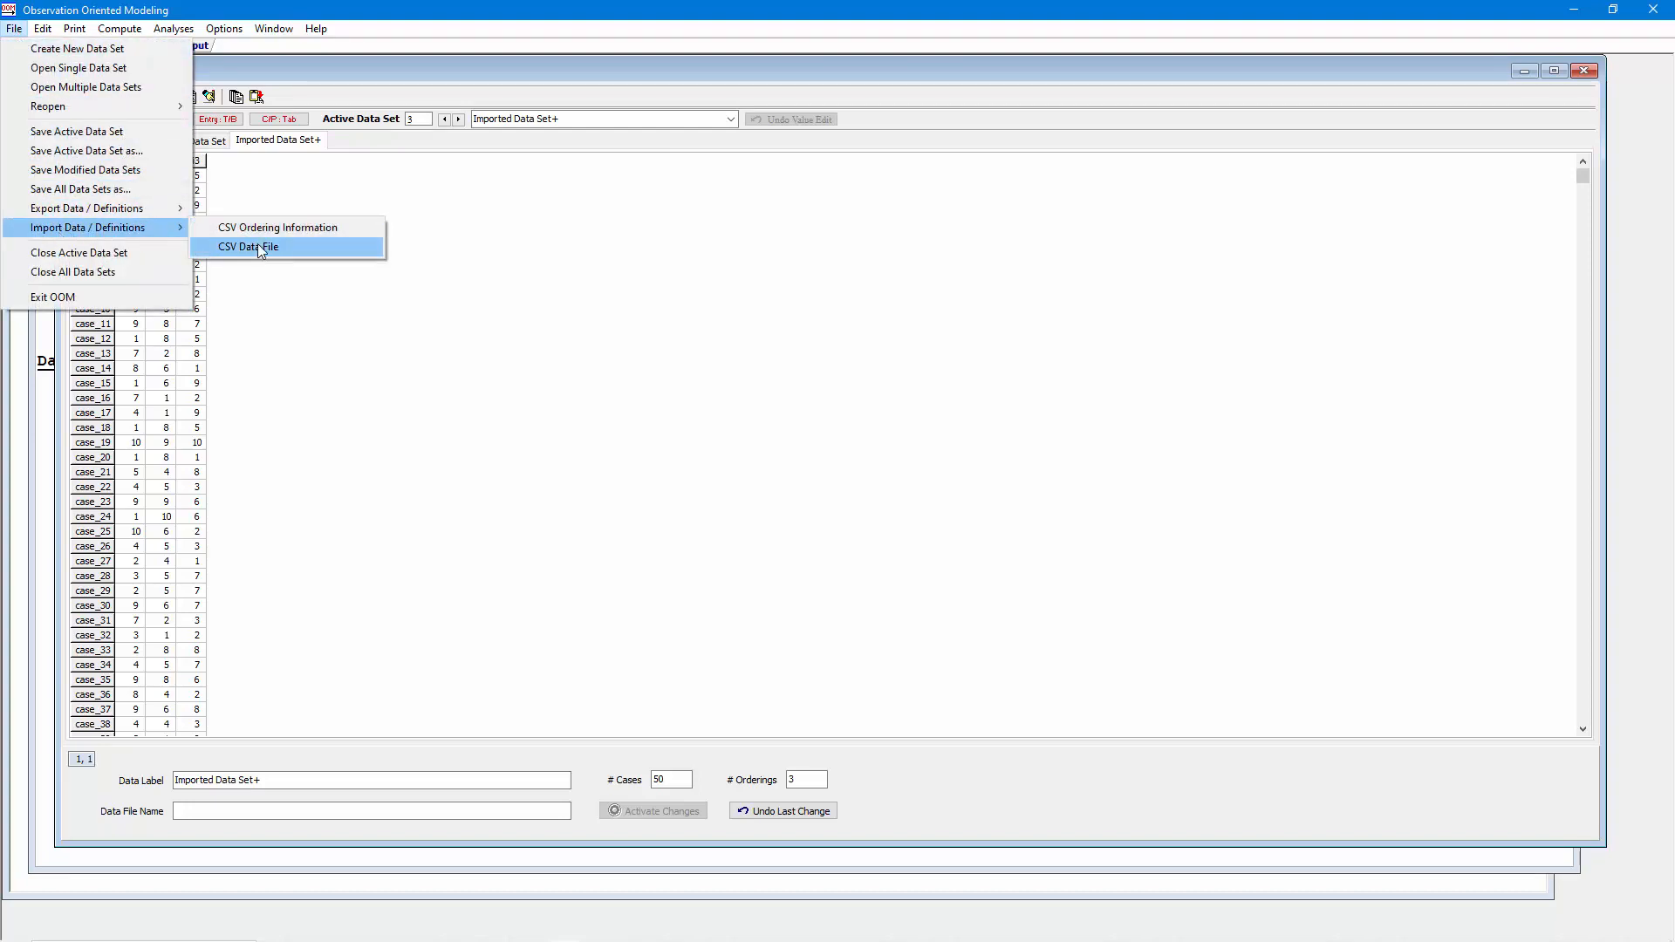
pyautogui.click(260, 246)
pyautogui.click(995, 318)
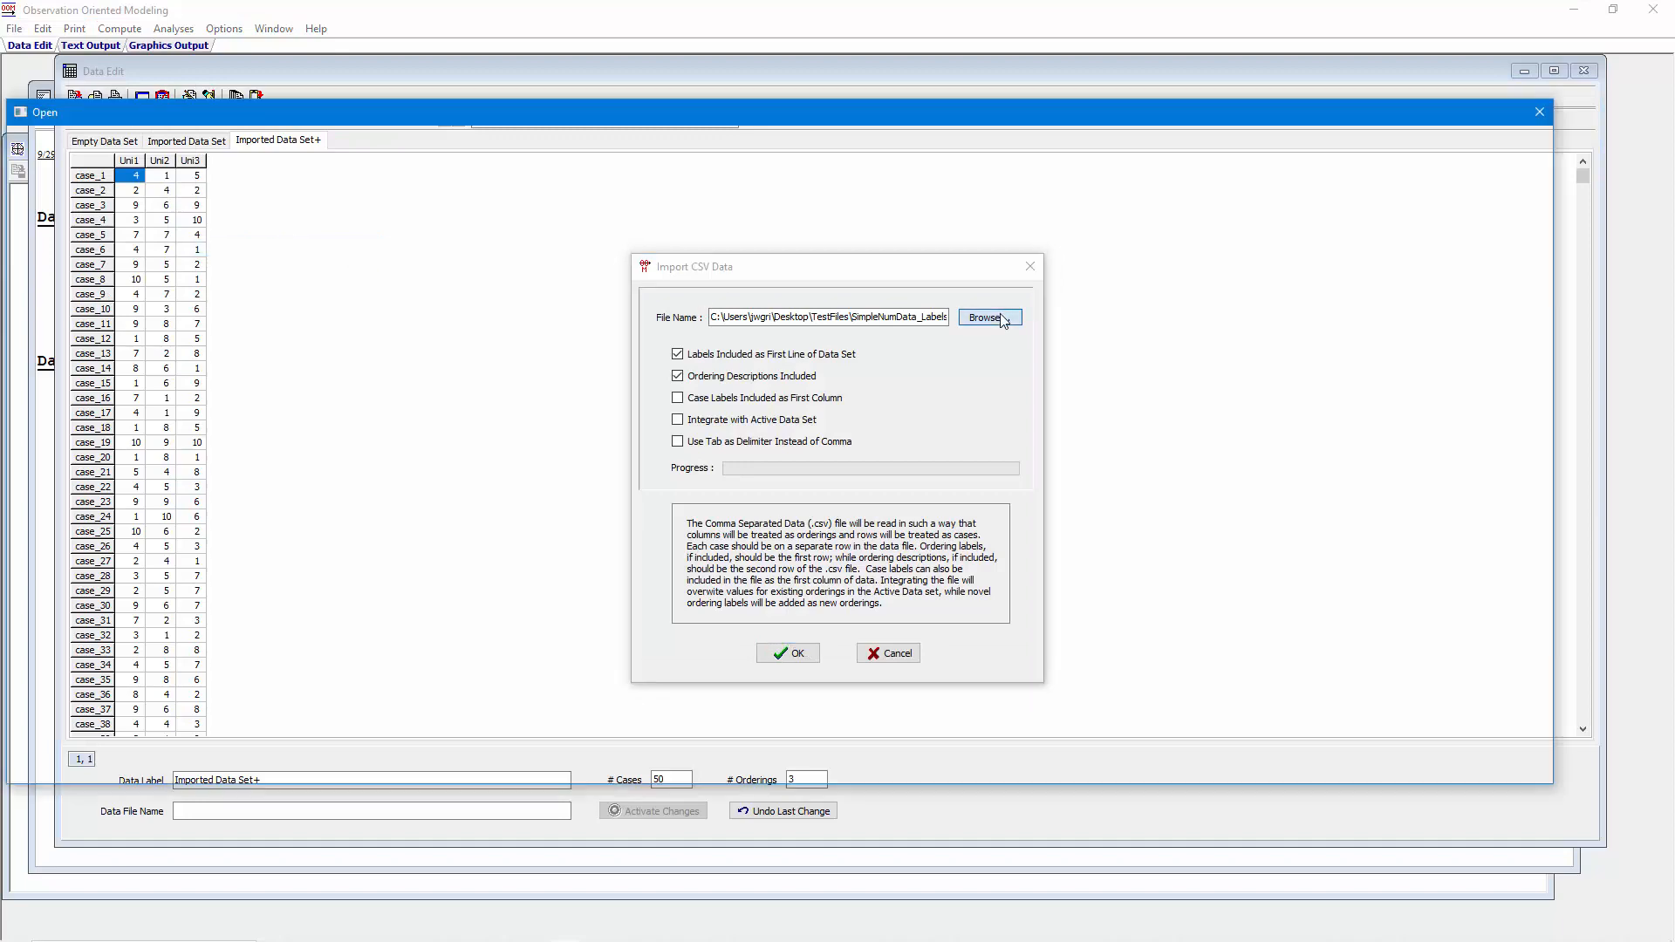
pyautogui.click(521, 226)
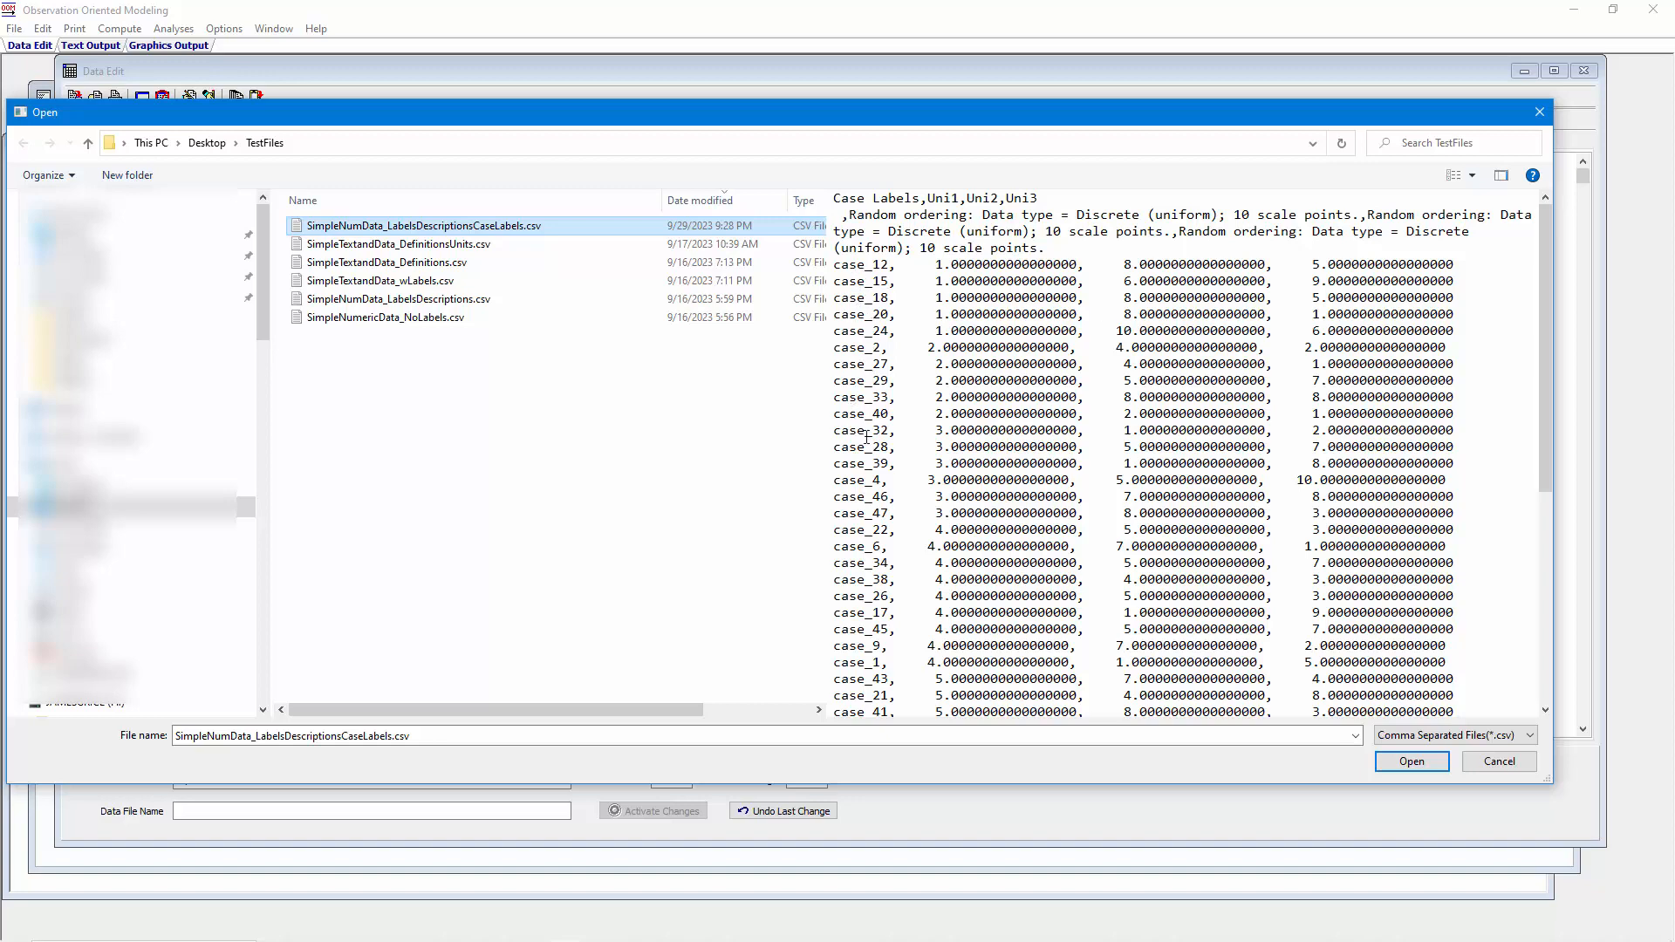
pyautogui.click(1412, 761)
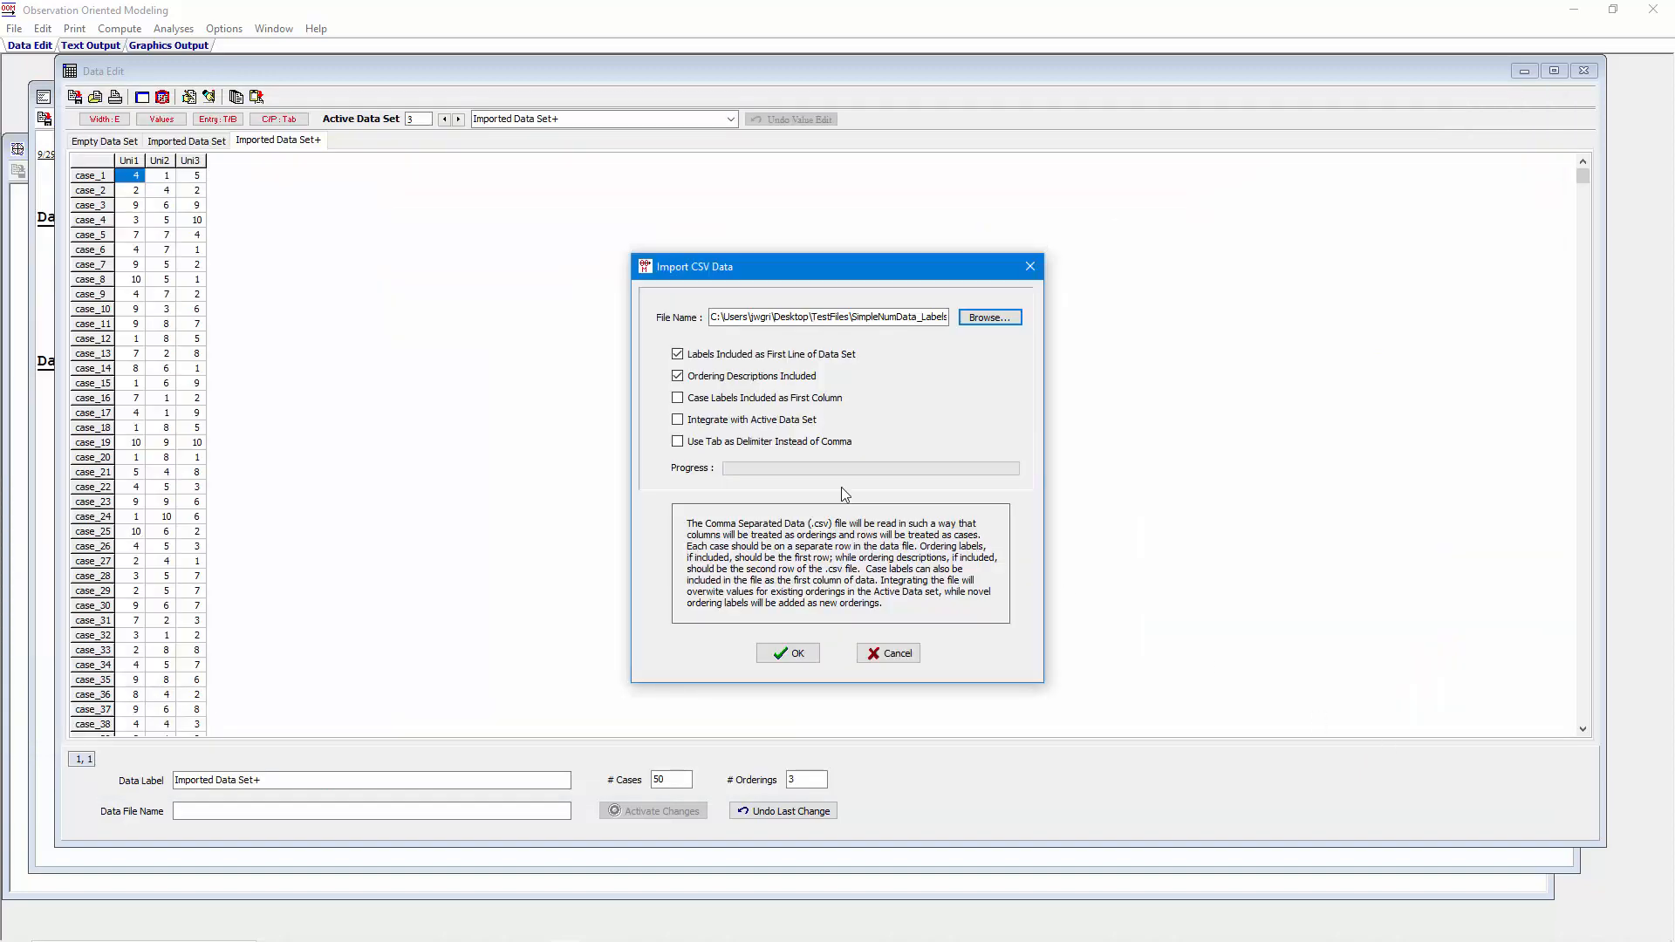
pyautogui.click(678, 397)
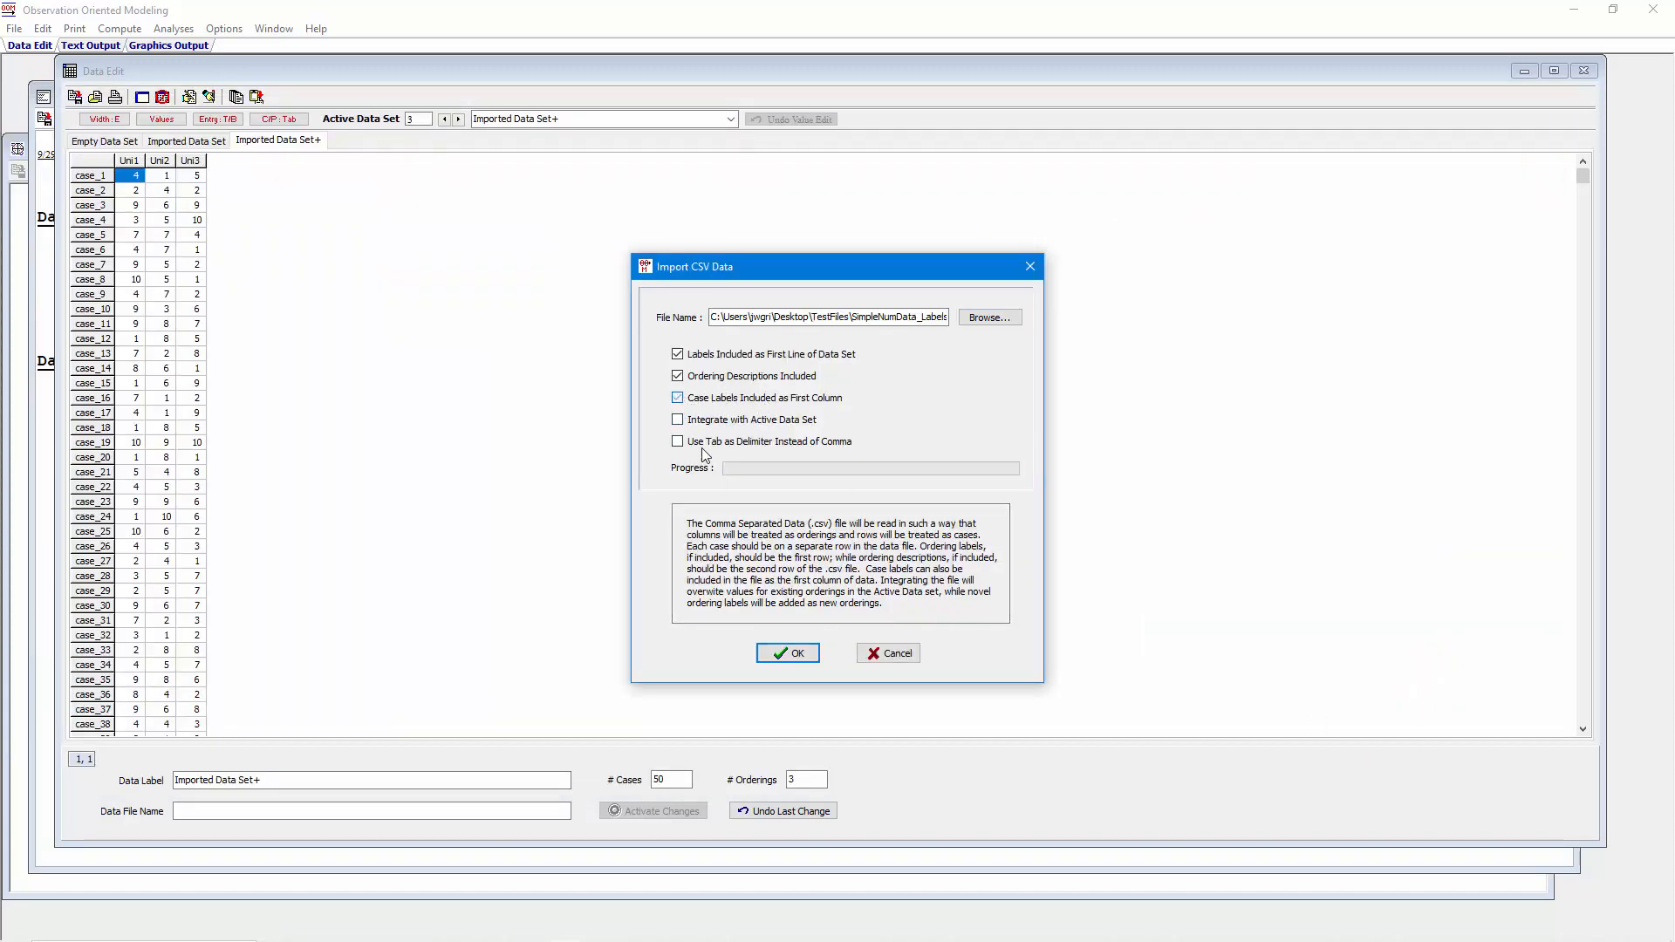
pyautogui.click(782, 655)
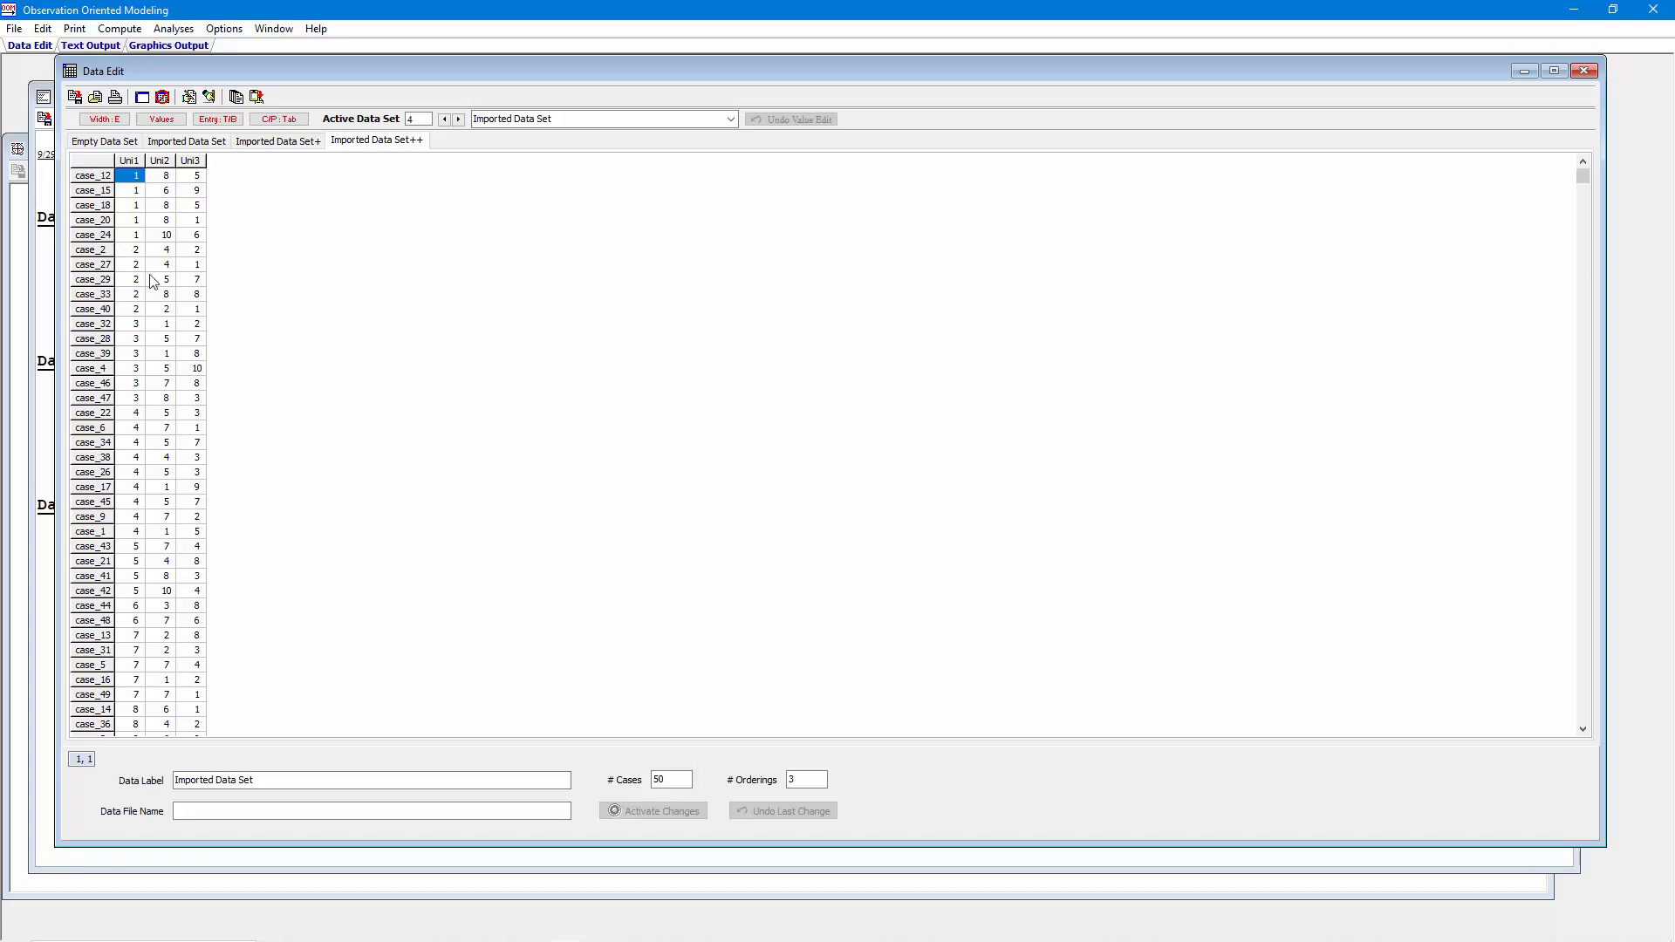
# - Check the new data set's numbers of cases and orderings, and review the Uni1, Uni2 and Uni3 distributions in its ordering definitions
pyautogui.doubleClick(673, 779)
pyautogui.click(809, 783)
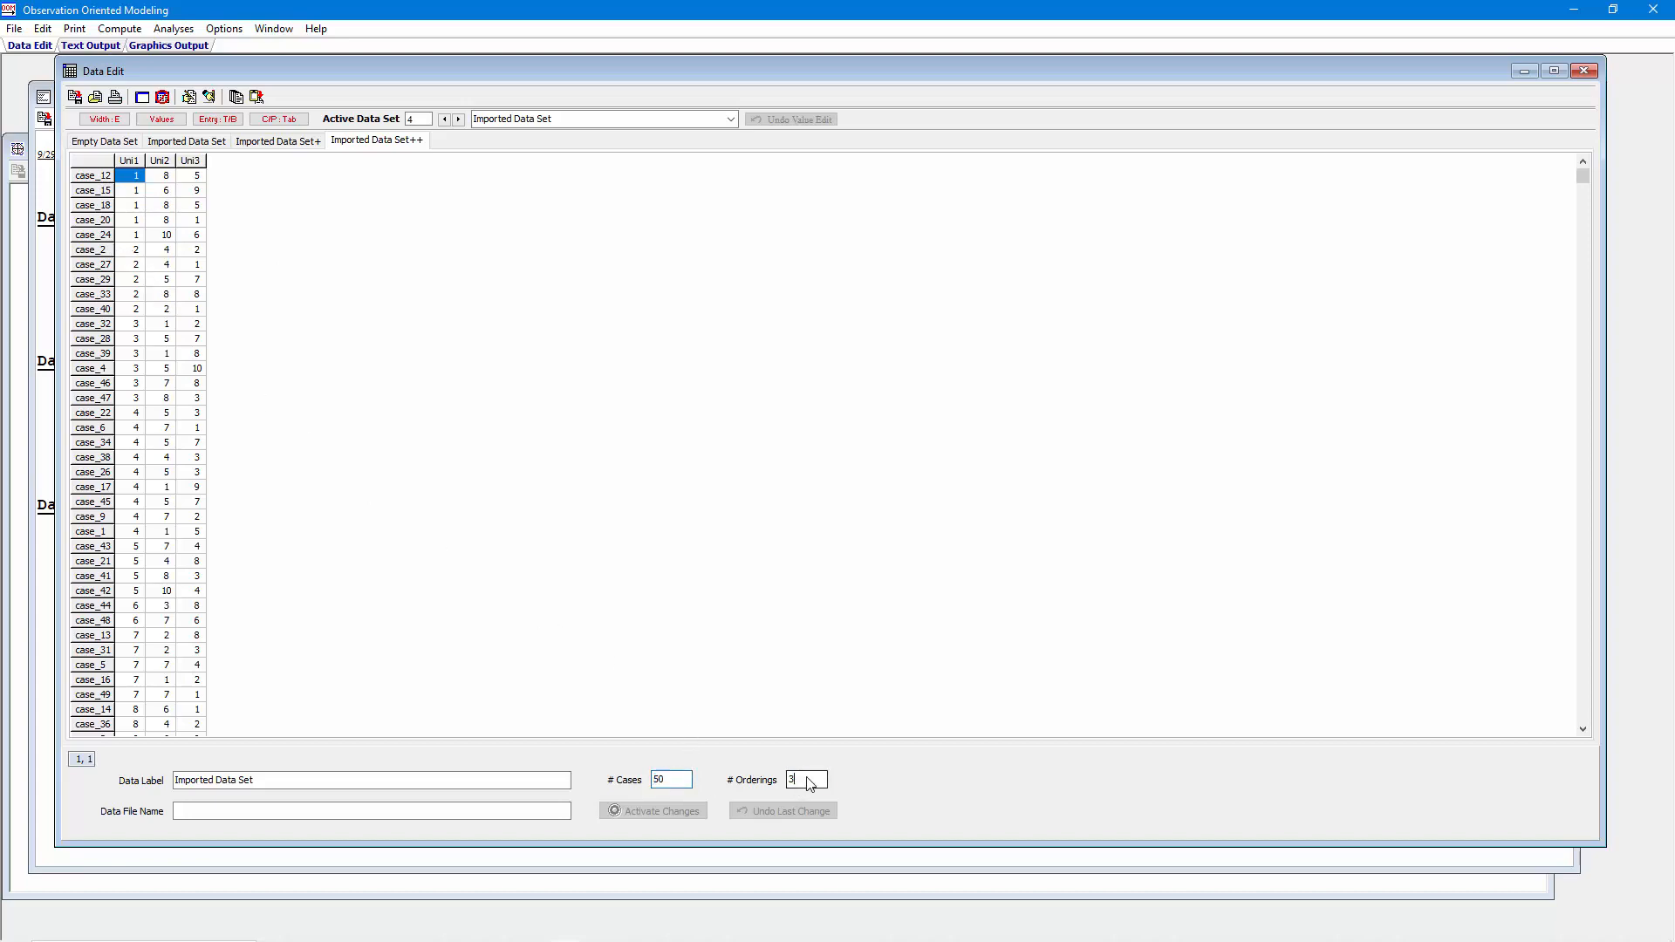
pyautogui.click(189, 97)
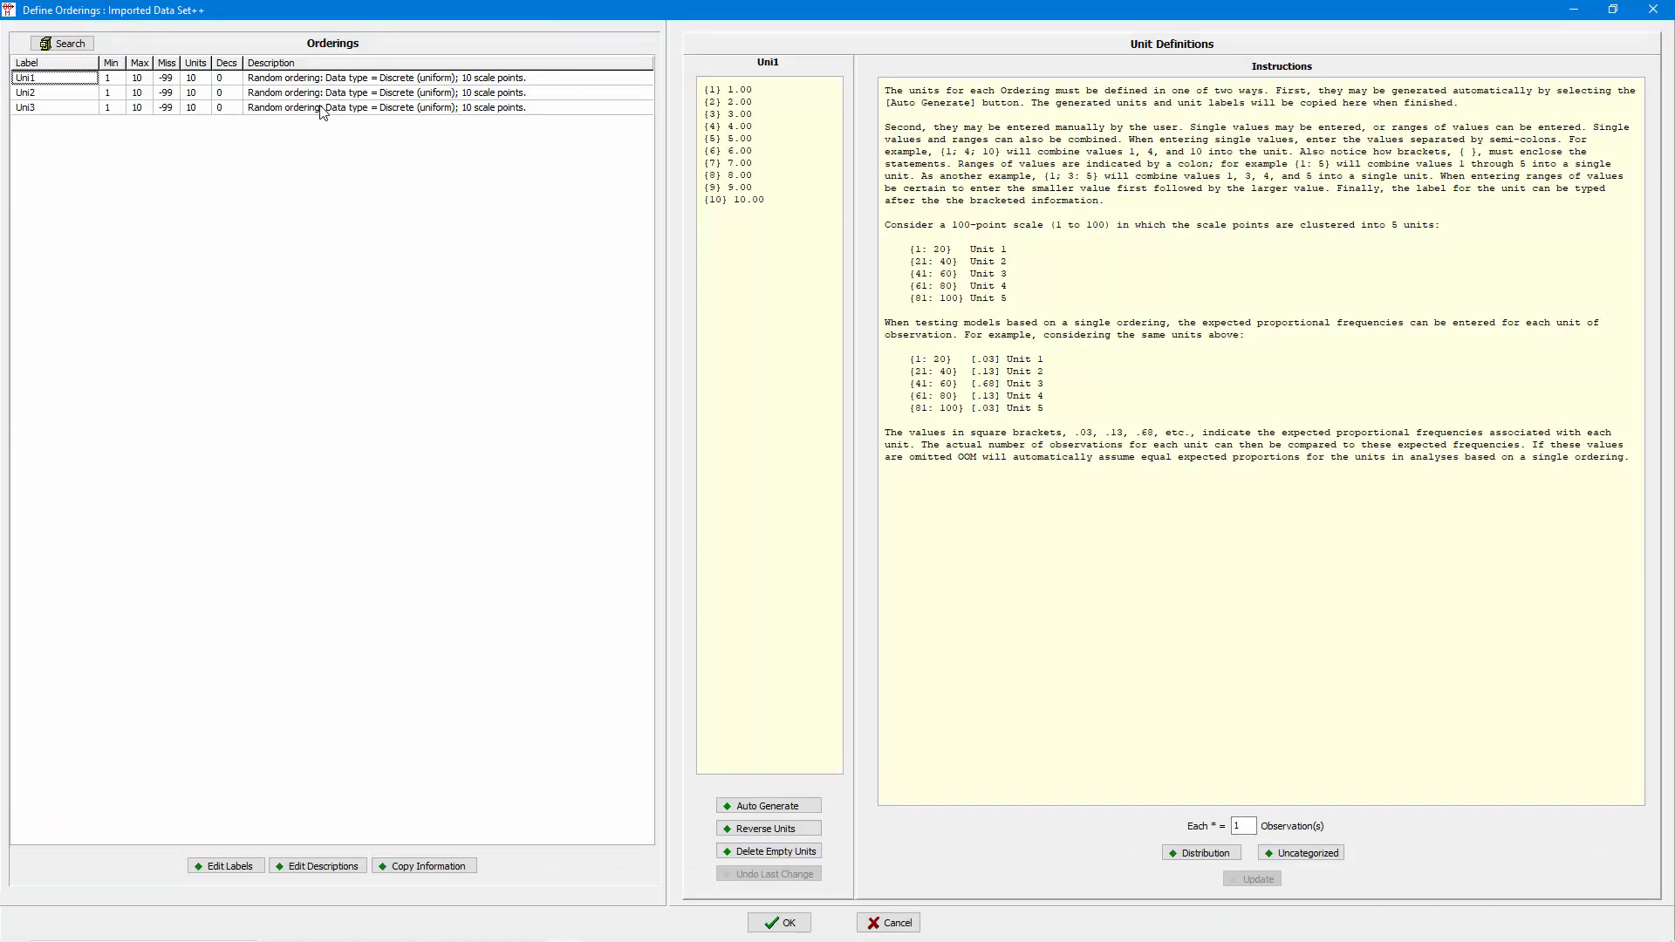
pyautogui.click(1202, 853)
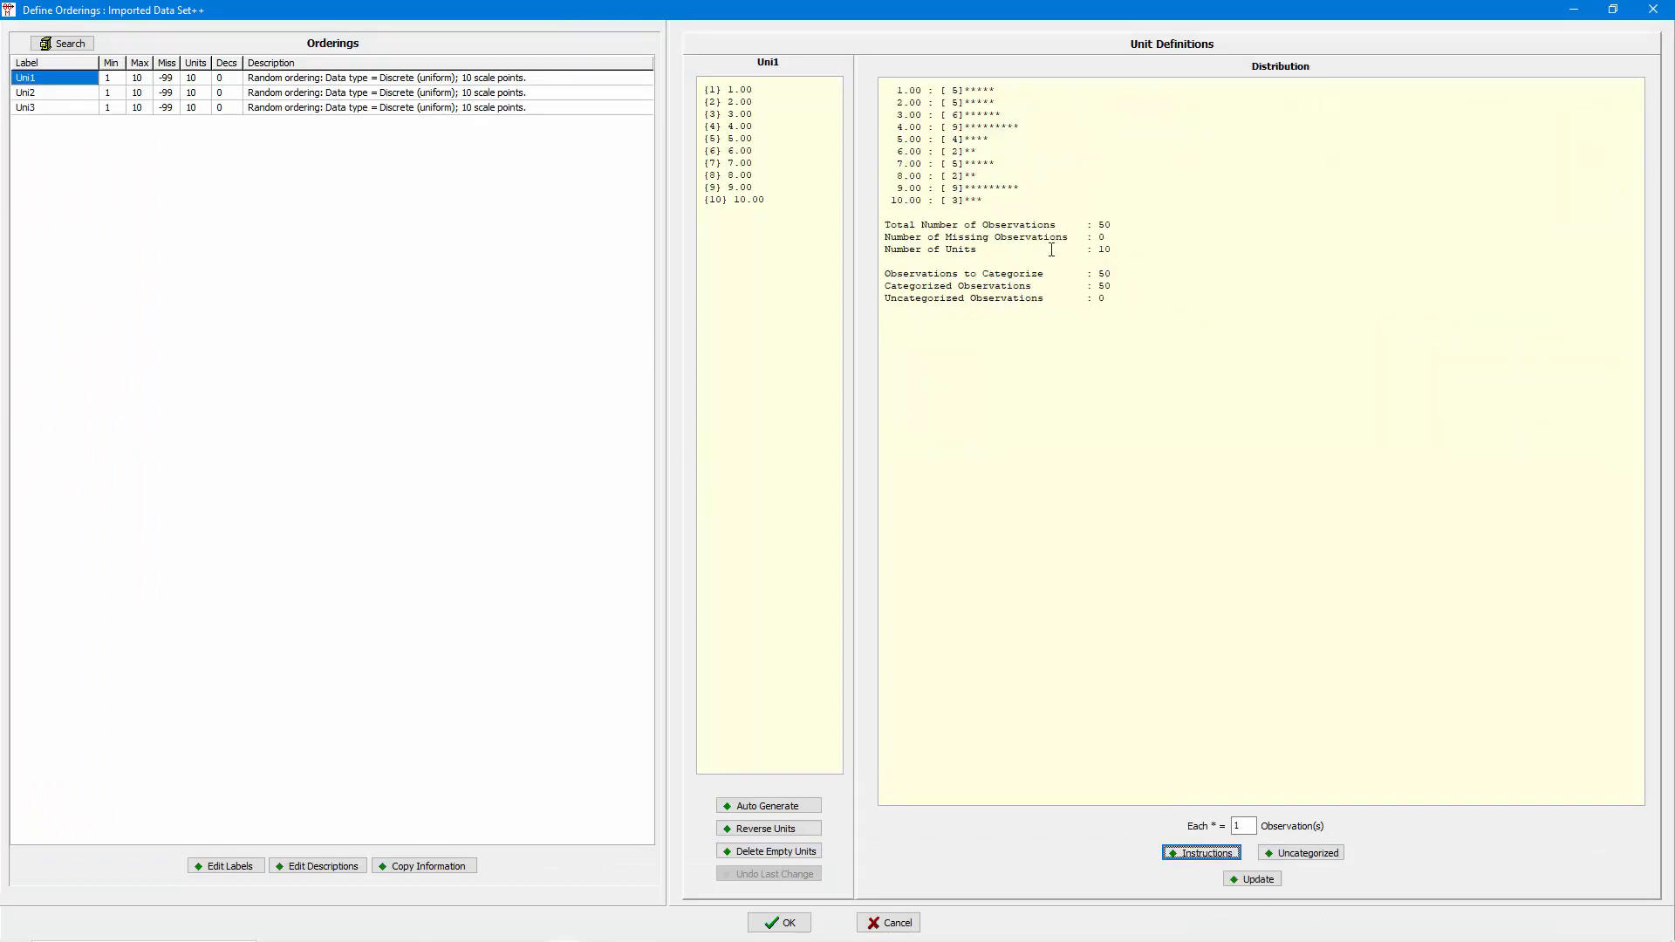
pyautogui.click(76, 93)
pyautogui.click(77, 106)
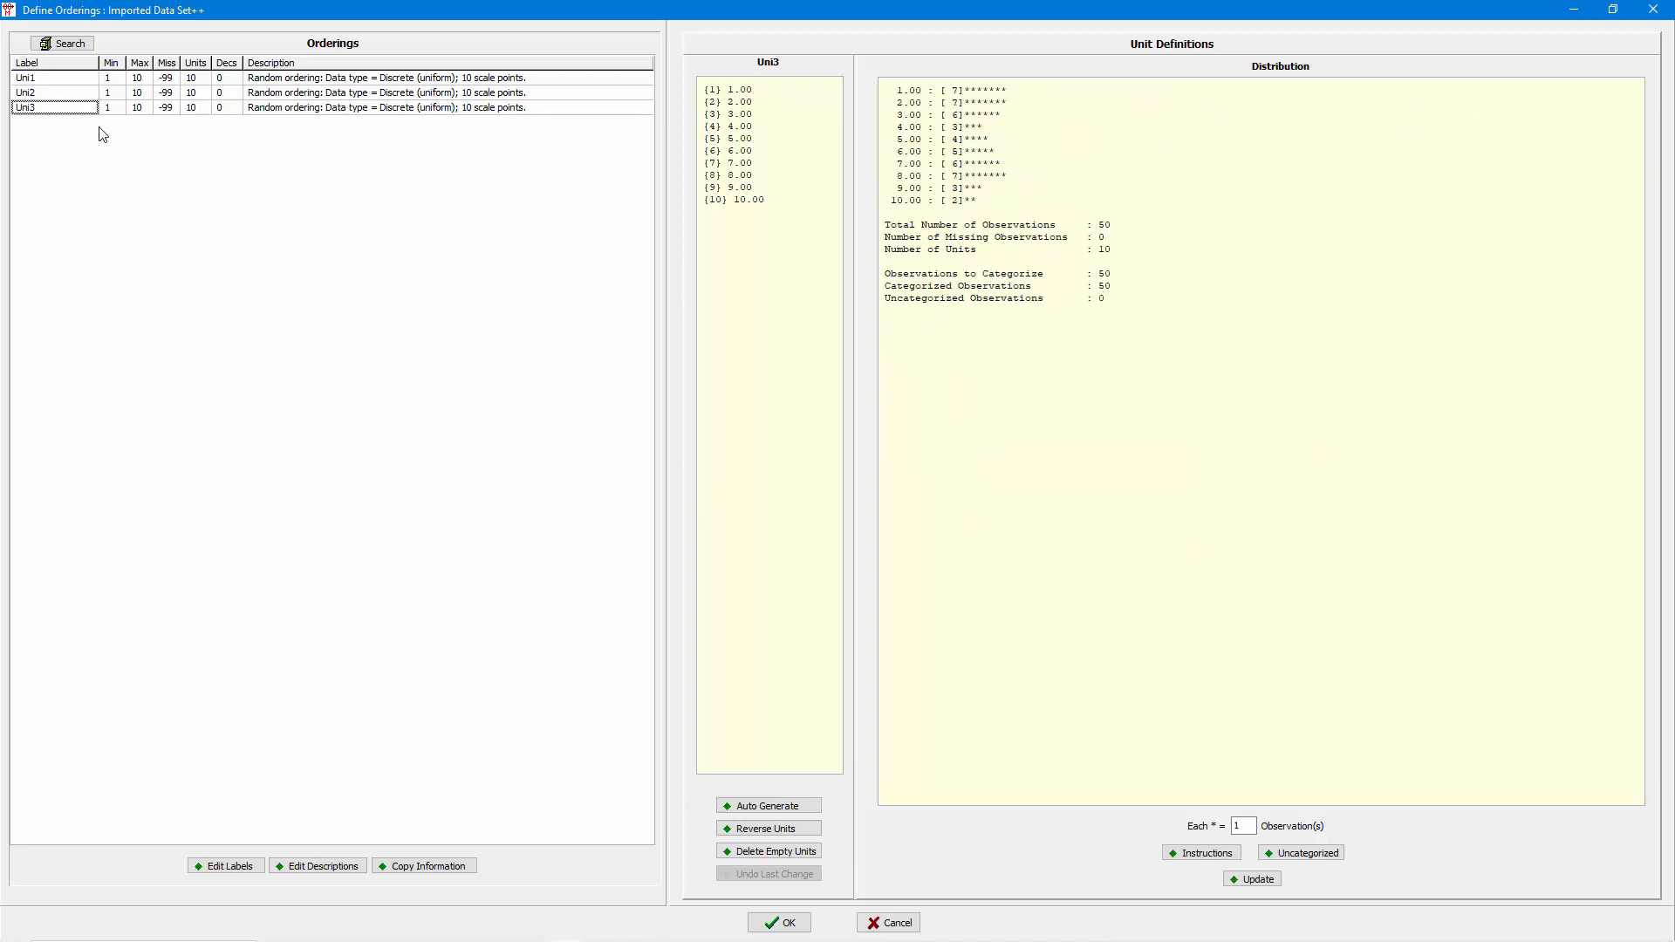
pyautogui.click(780, 922)
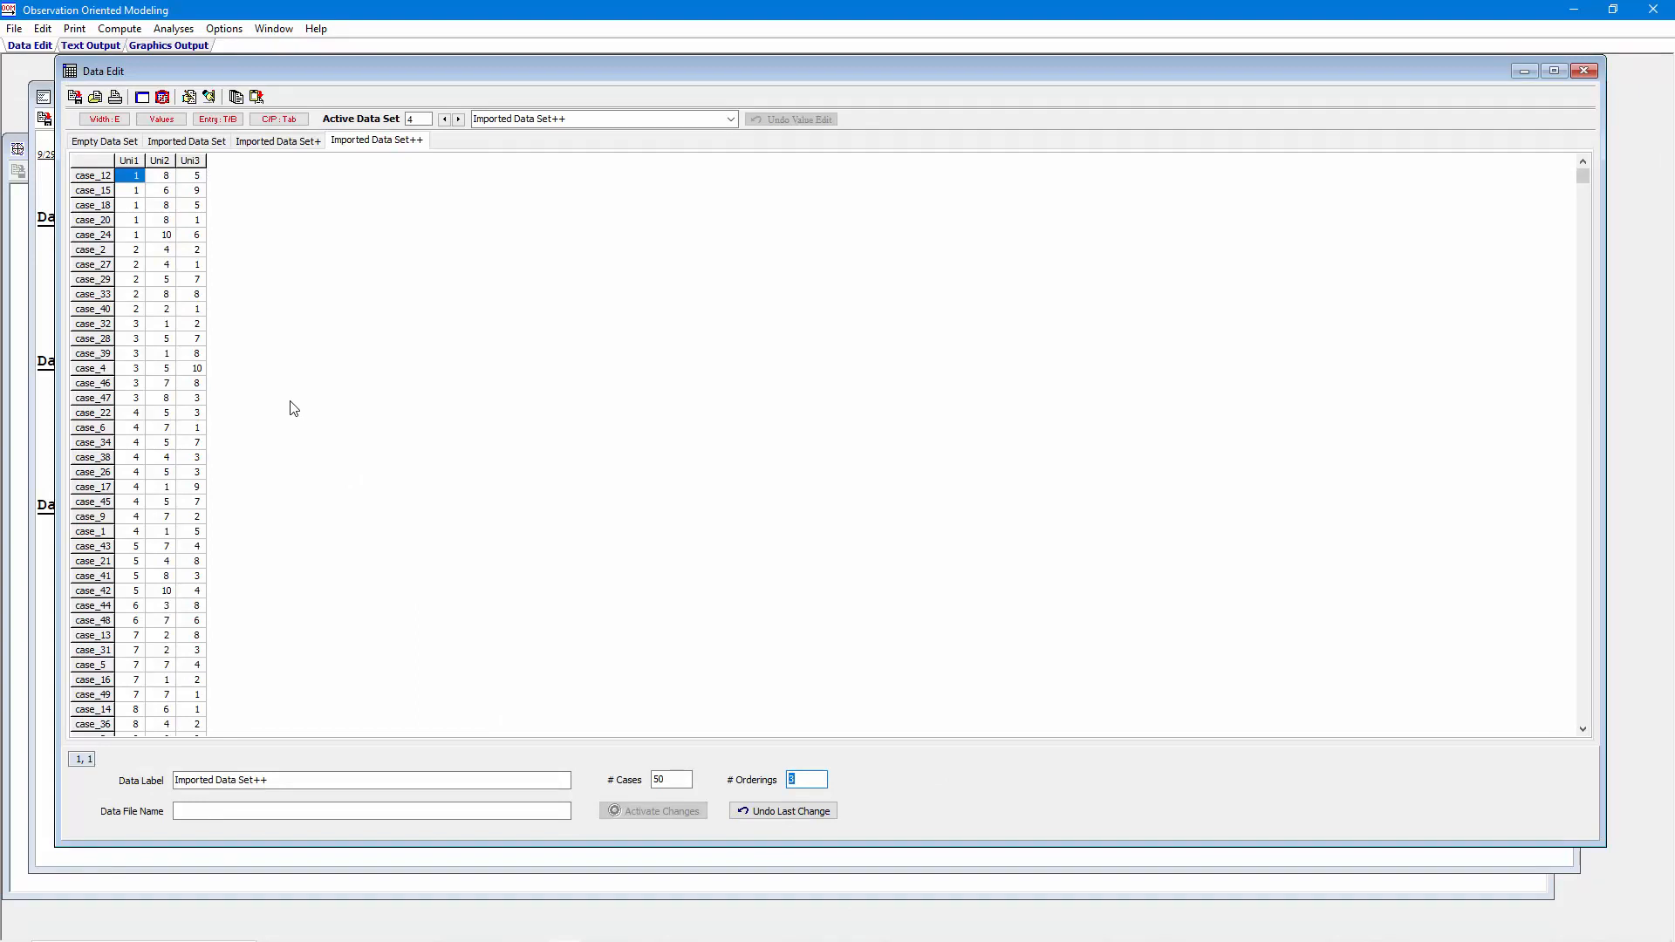